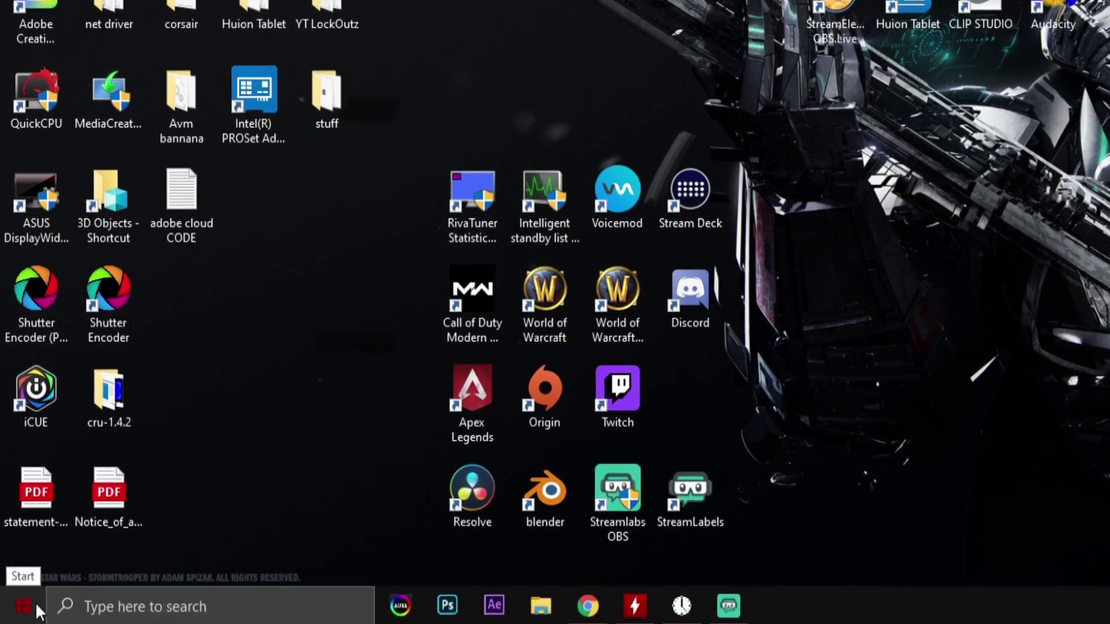
- Open Windows Settings and review the Gaming › Game bar page
click(13, 612)
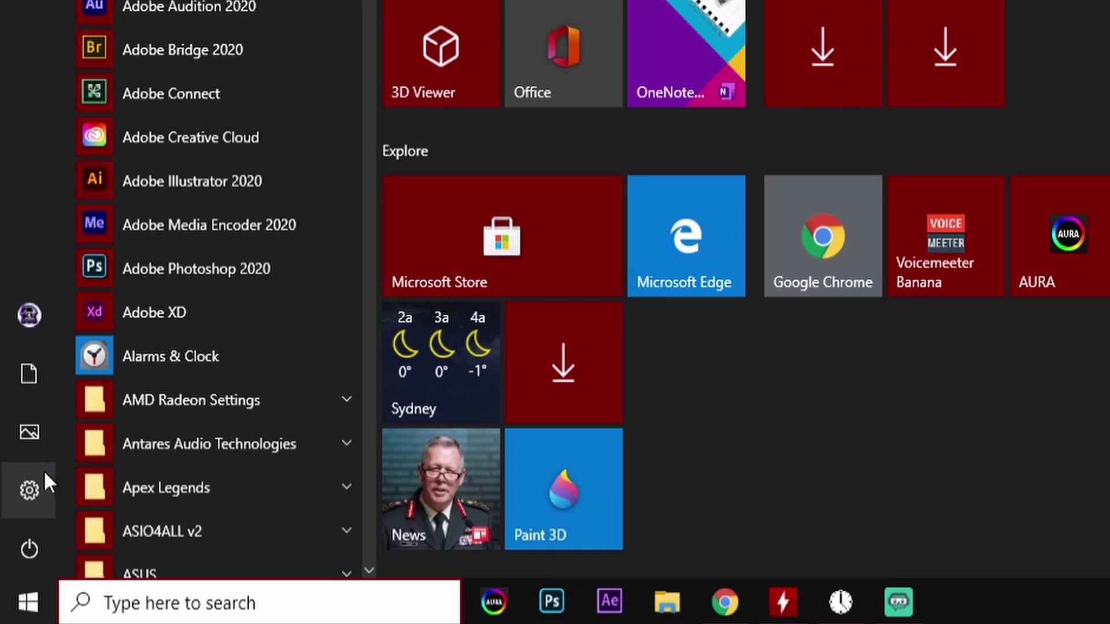
click(32, 486)
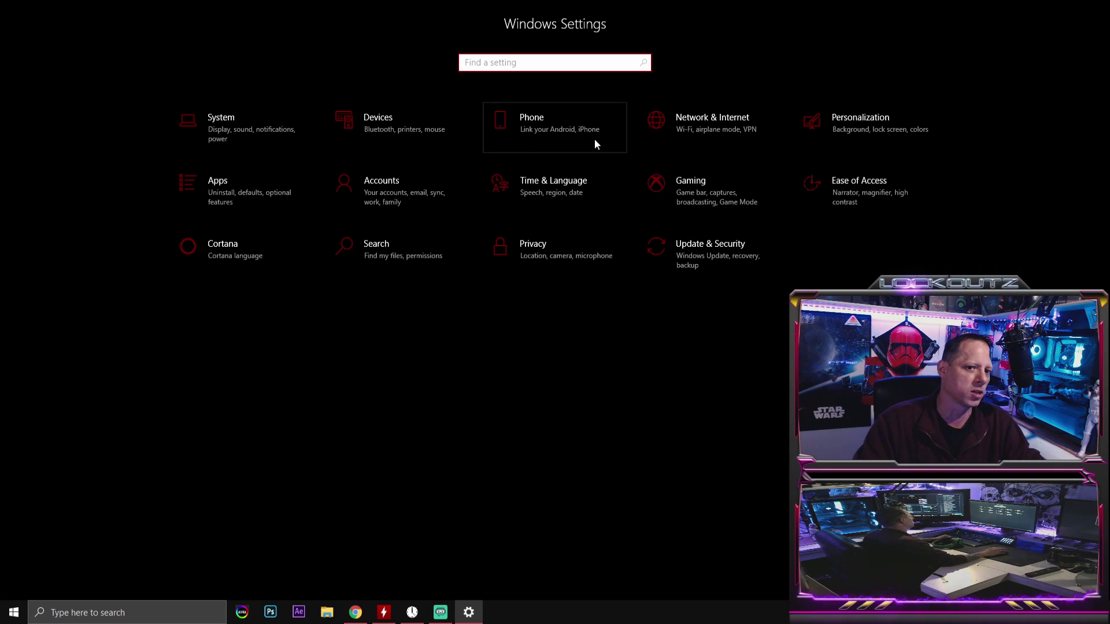
click(710, 204)
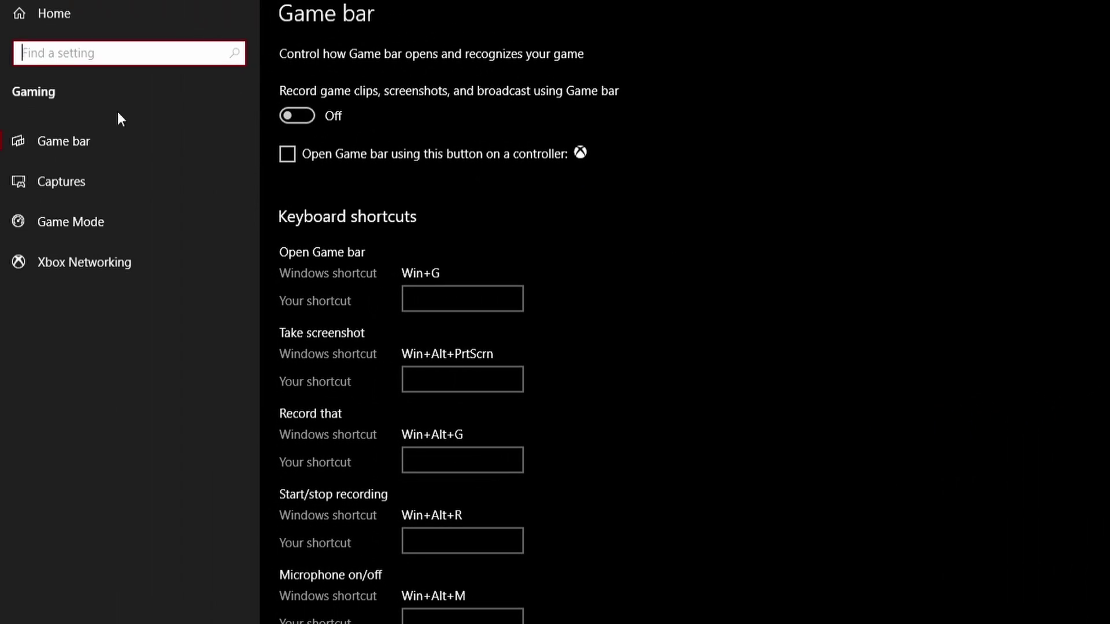
click(144, 141)
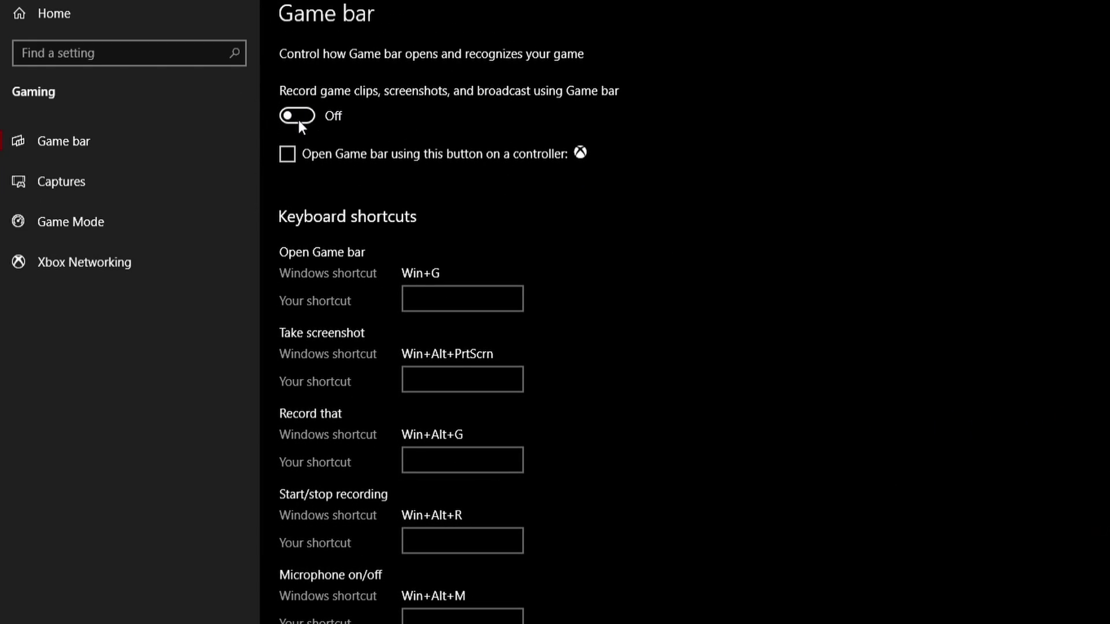
scroll(306, 122, down, 2)
scroll(300, 203, up, 2)
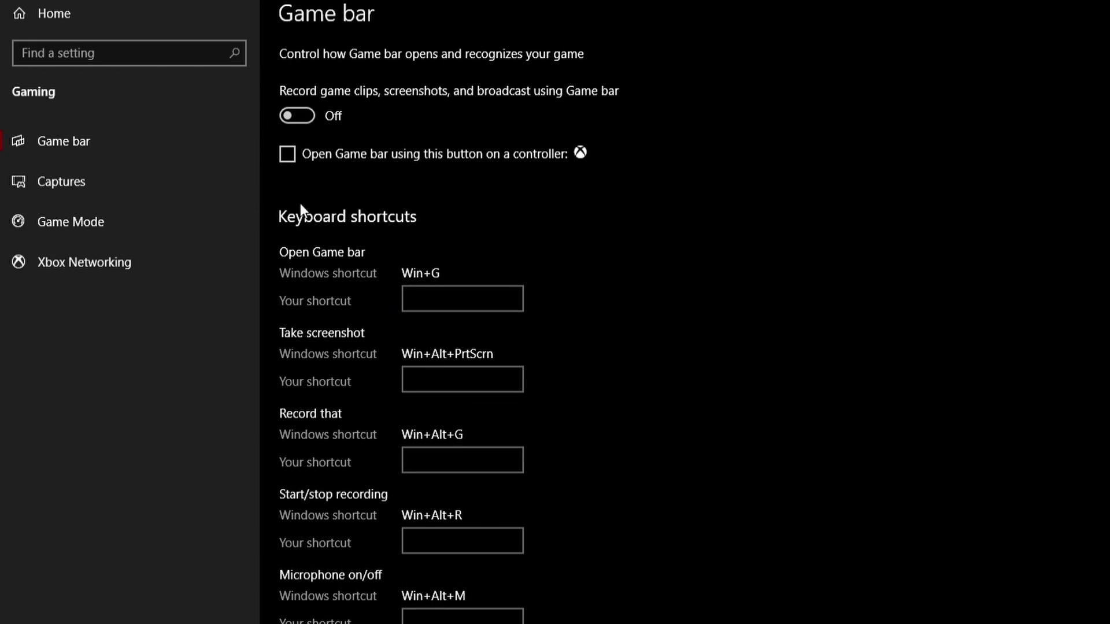
- Keep the Captures maximum recording length at 30 minutes, then go to Game Mode
click(76, 193)
scroll(409, 382, down, 2)
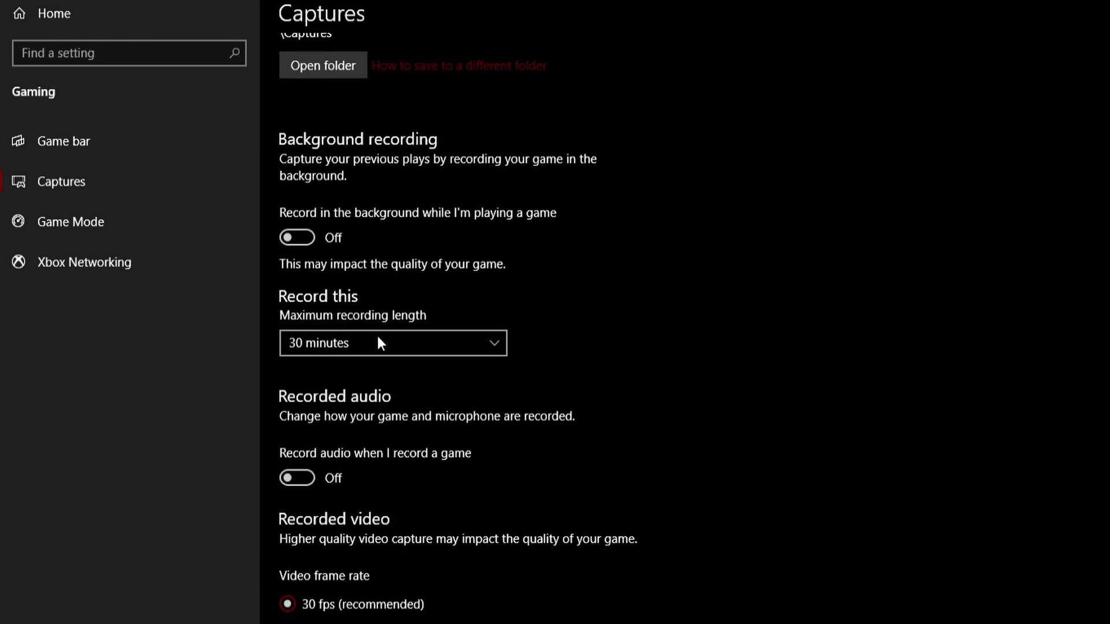
click(450, 347)
click(387, 351)
scroll(405, 462, down, 3)
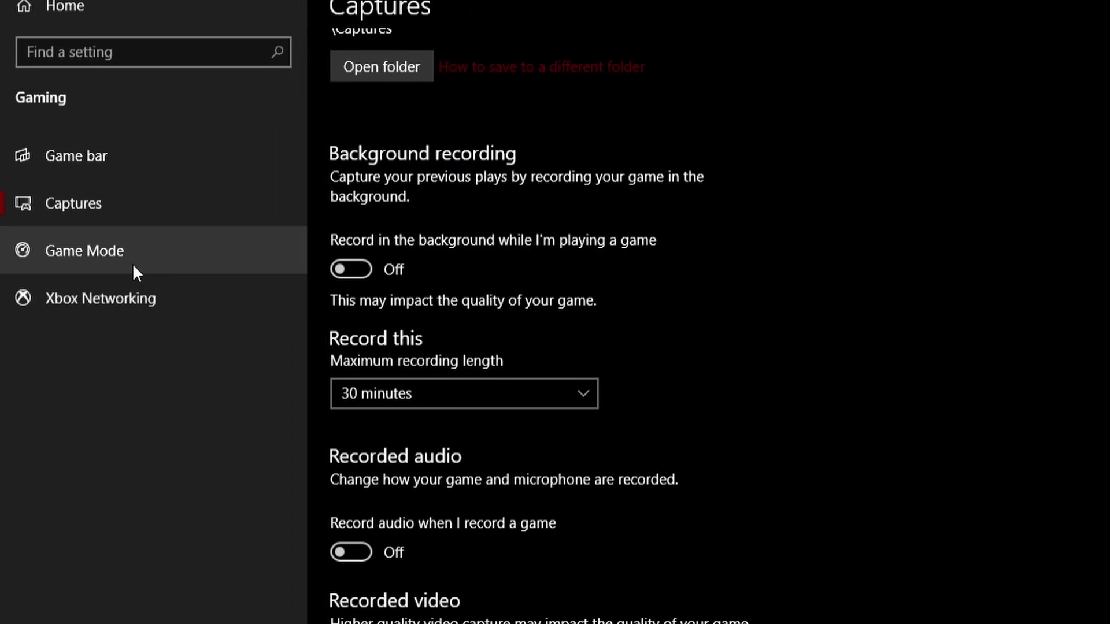
click(135, 270)
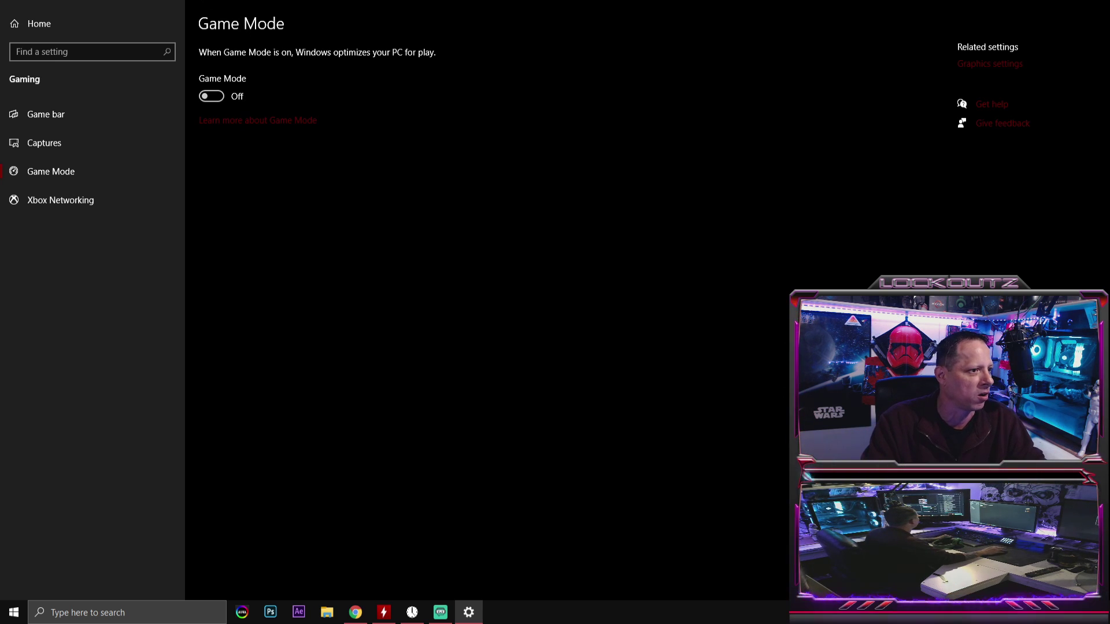
- Go to Ease of Access and review the Display settings
click(23, 25)
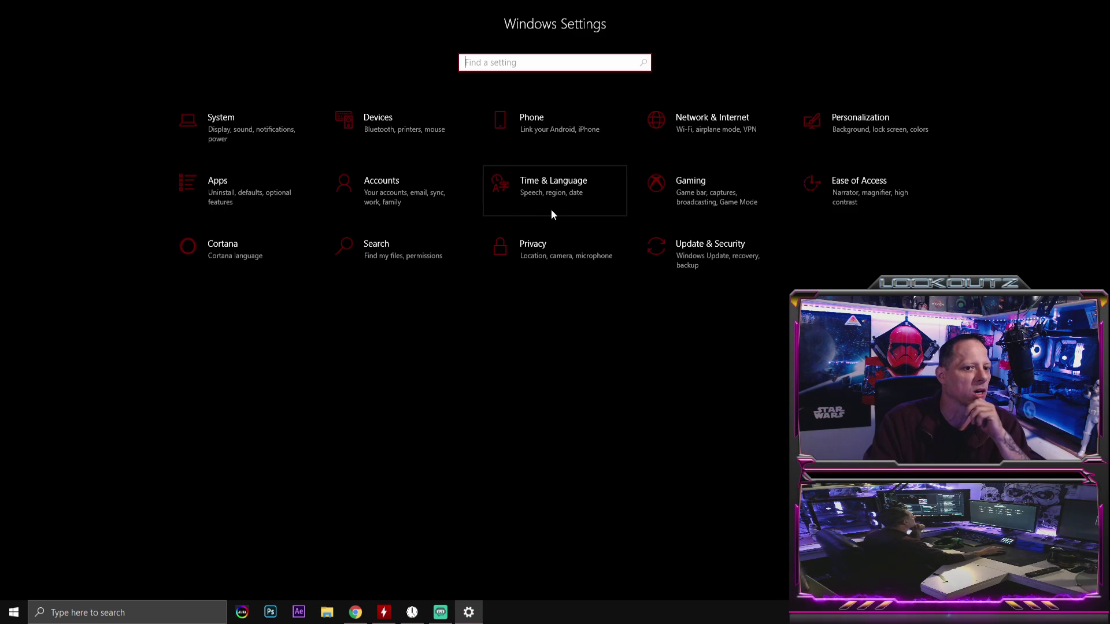
click(822, 171)
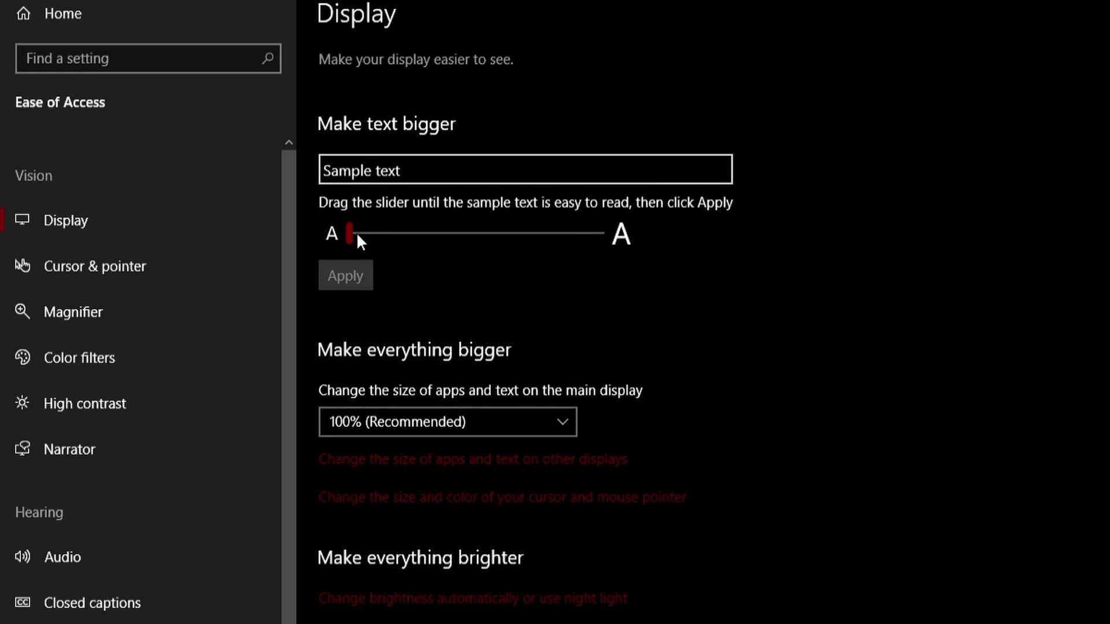
scroll(486, 344, down, 3)
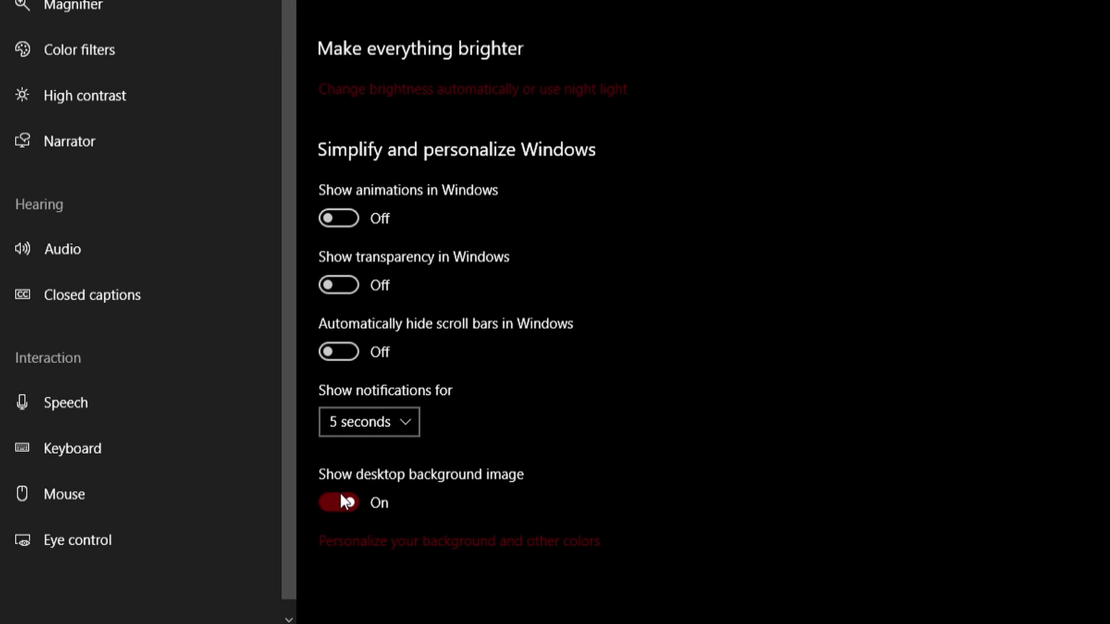
scroll(341, 506, up, 4)
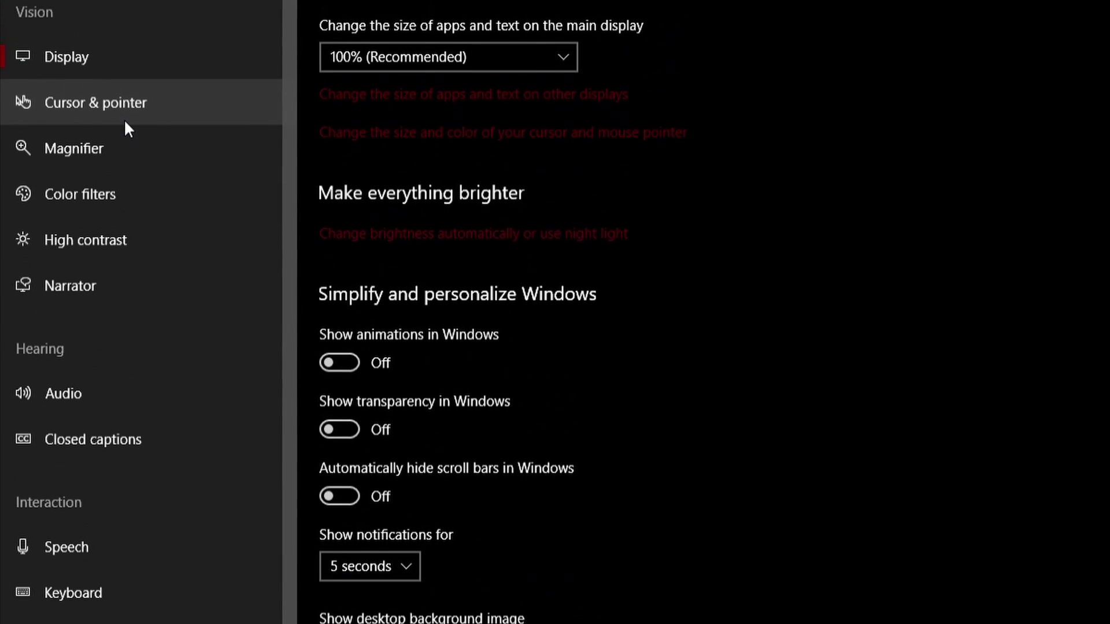
- Review Cursor & pointer, then check Magnifier is off with Full screen view
click(127, 167)
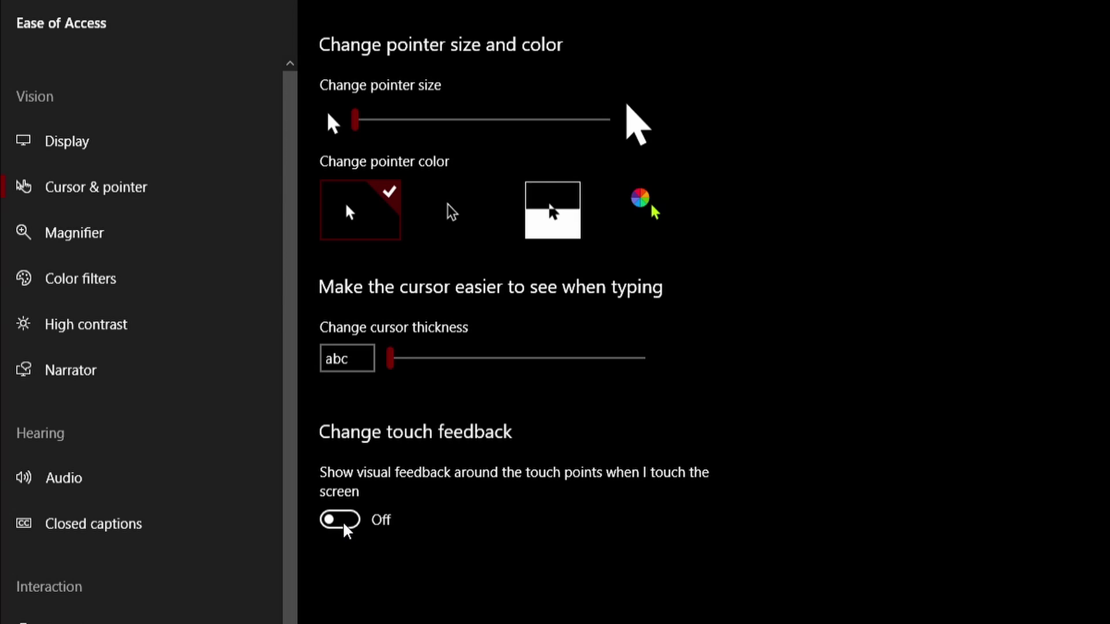
click(117, 239)
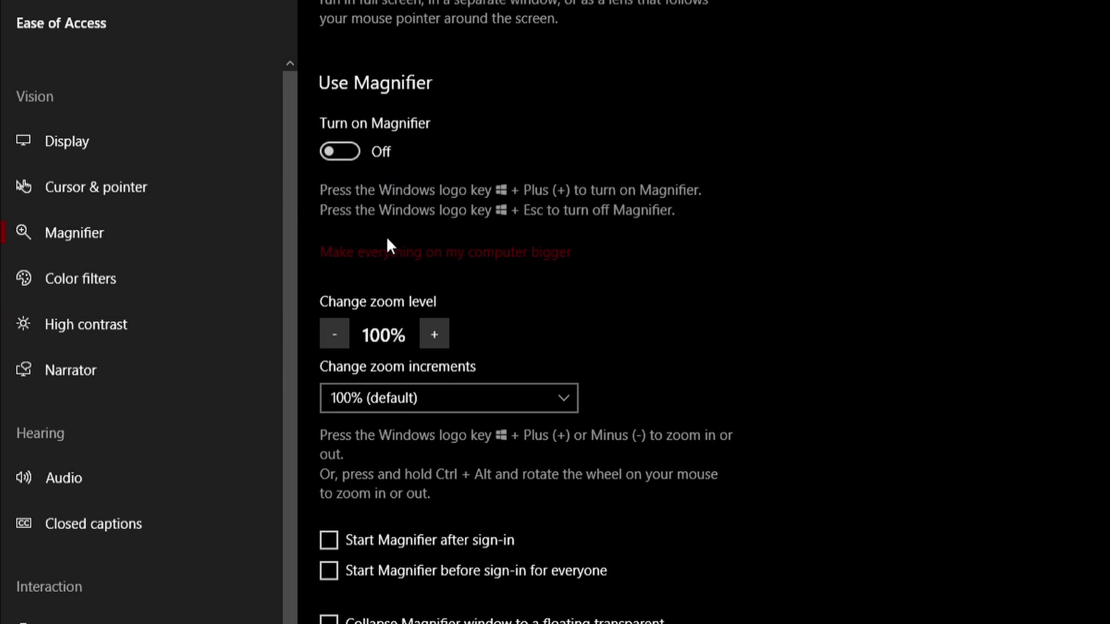
scroll(452, 544, down, 6)
scroll(453, 537, down, 1)
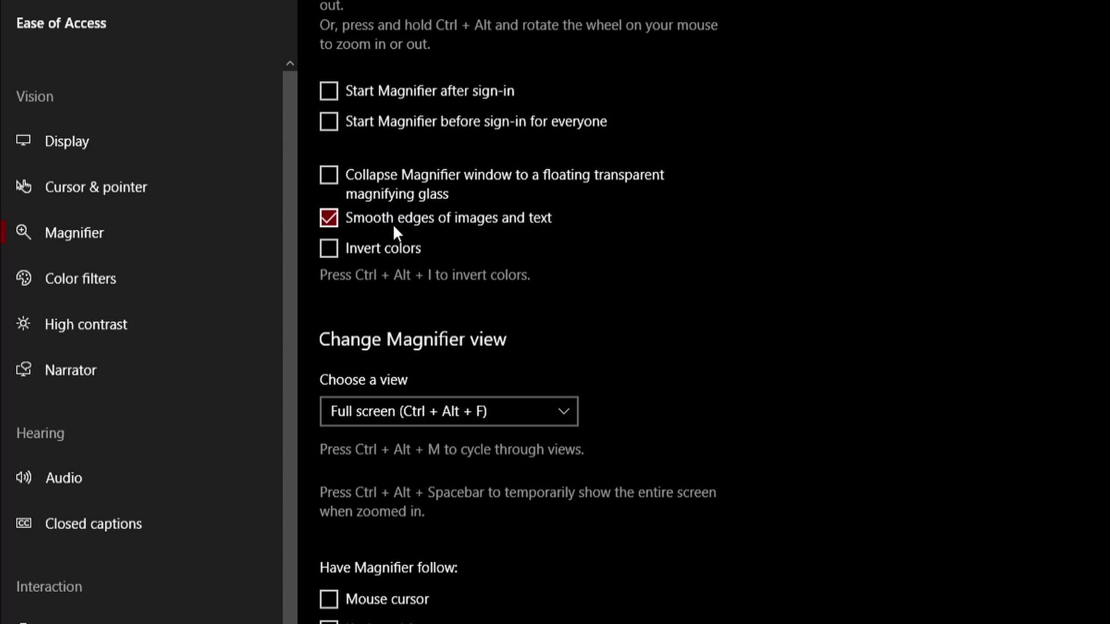
- Review the High contrast and Narrator accessibility settings
click(147, 329)
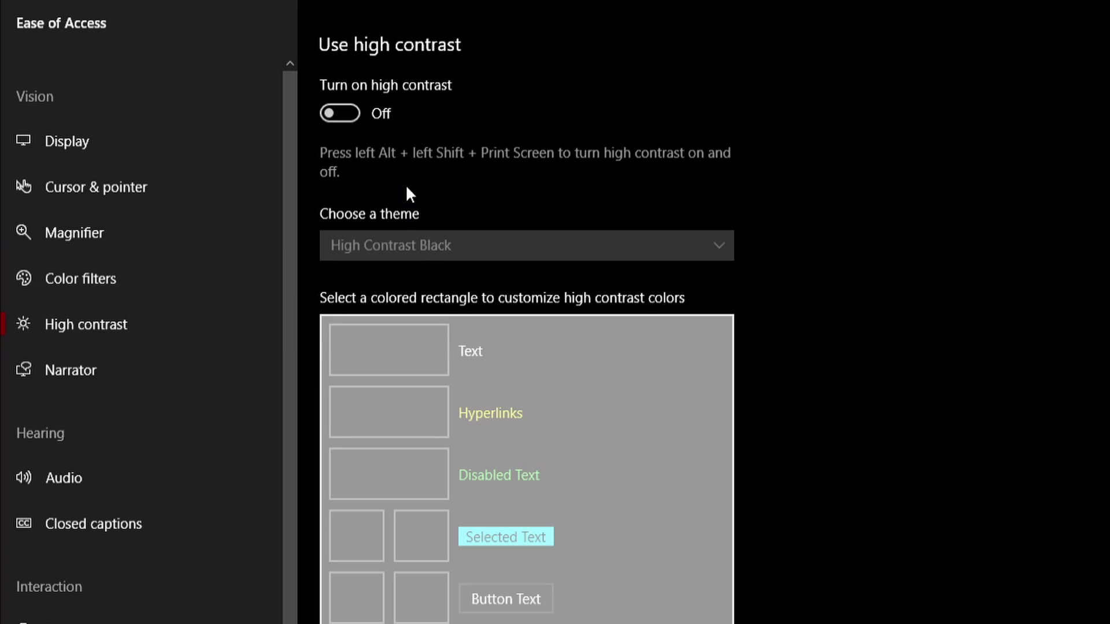
click(86, 376)
scroll(379, 149, down, 15)
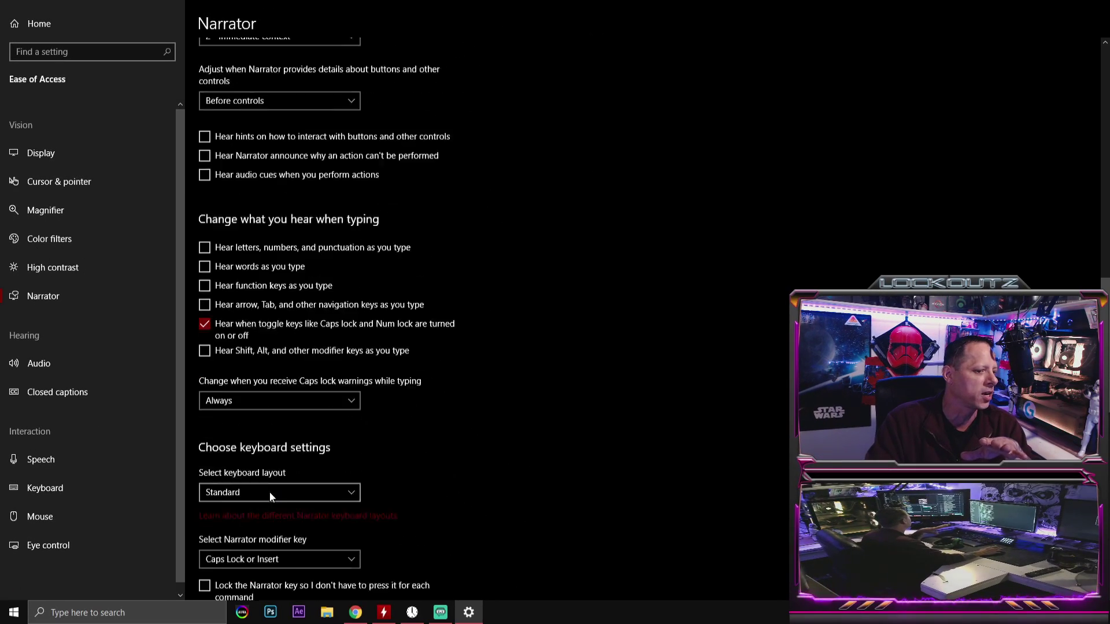
scroll(270, 492, down, 2)
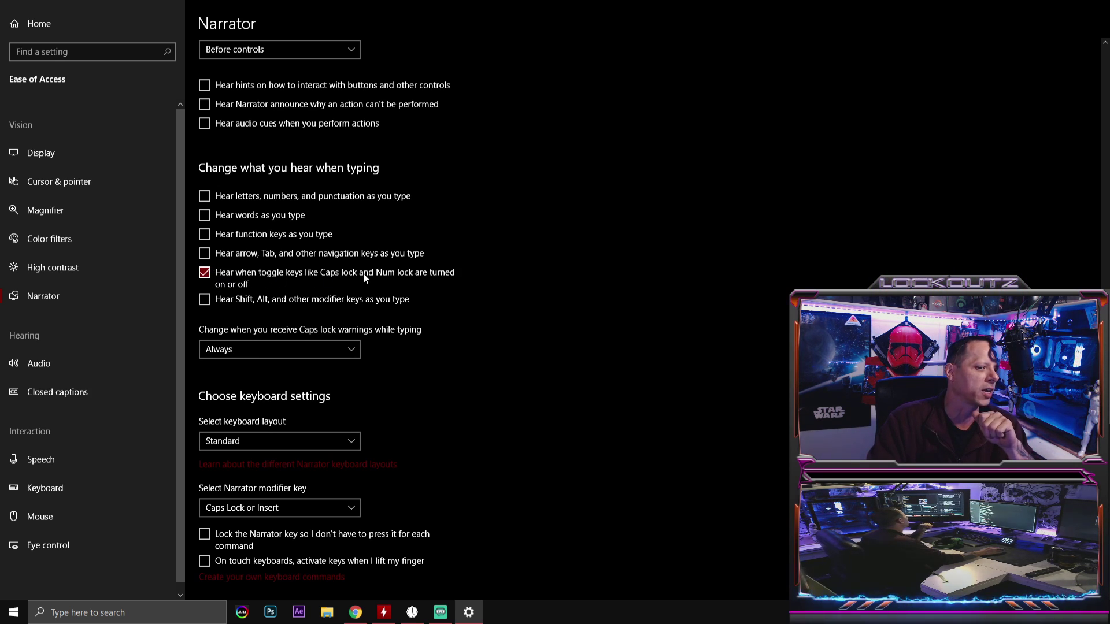
scroll(368, 281, down, 14)
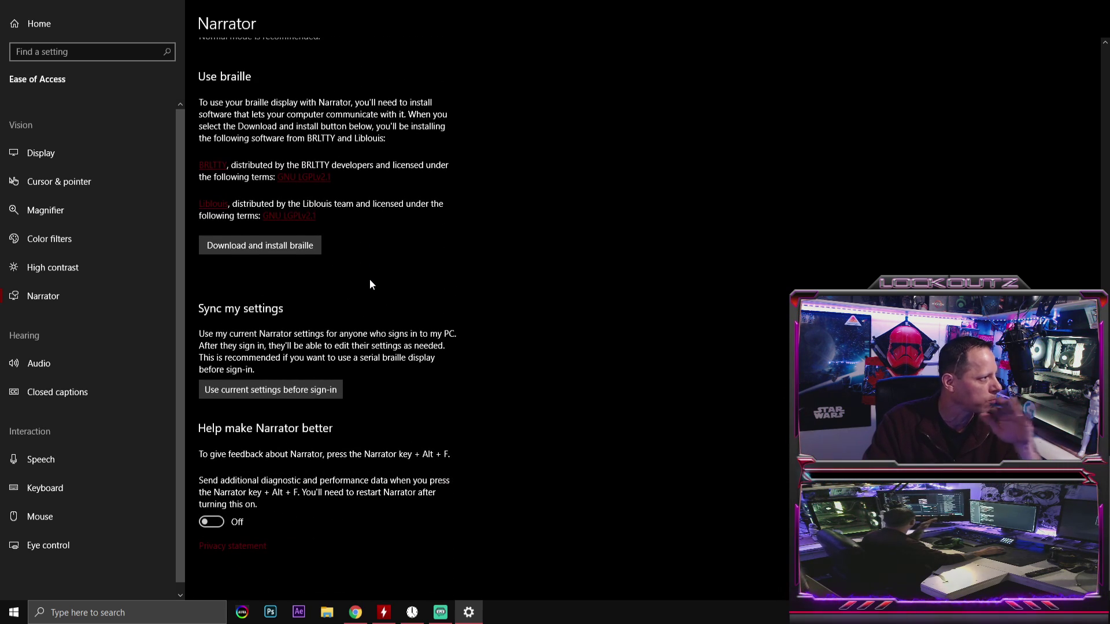
scroll(352, 275, up, 10)
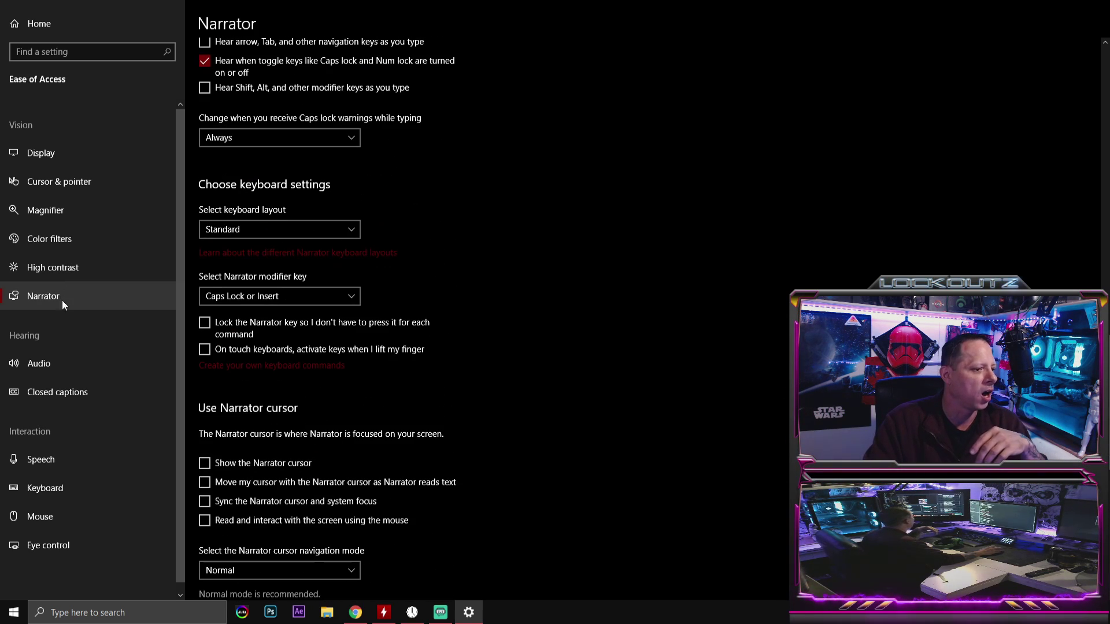
- Review the Audio, Closed captions and Speech accessibility settings
click(57, 365)
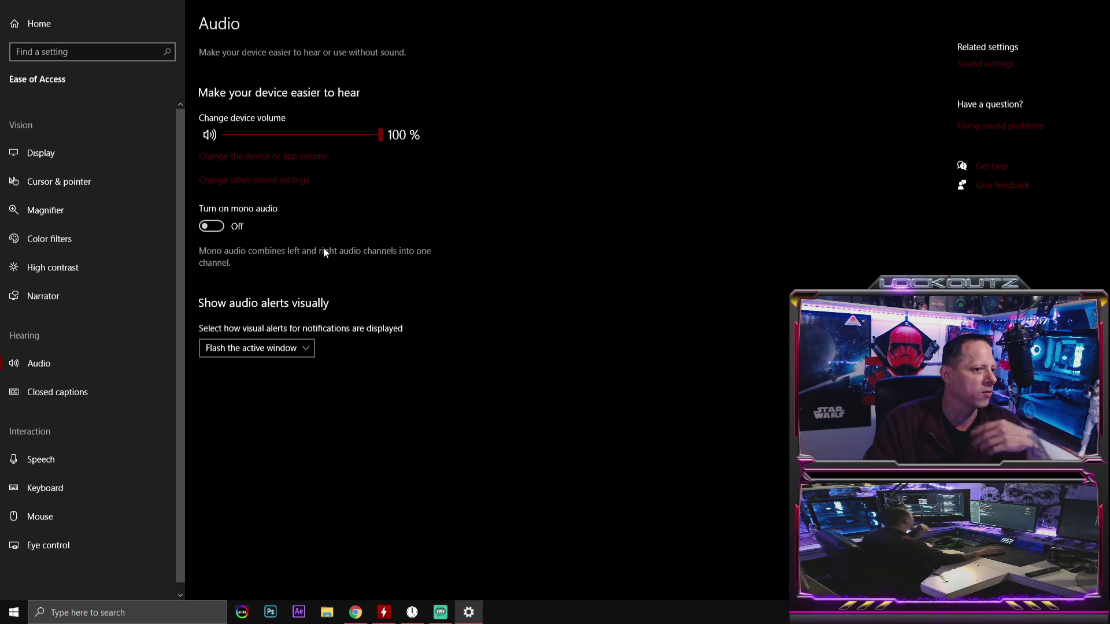
click(65, 388)
scroll(276, 227, down, 5)
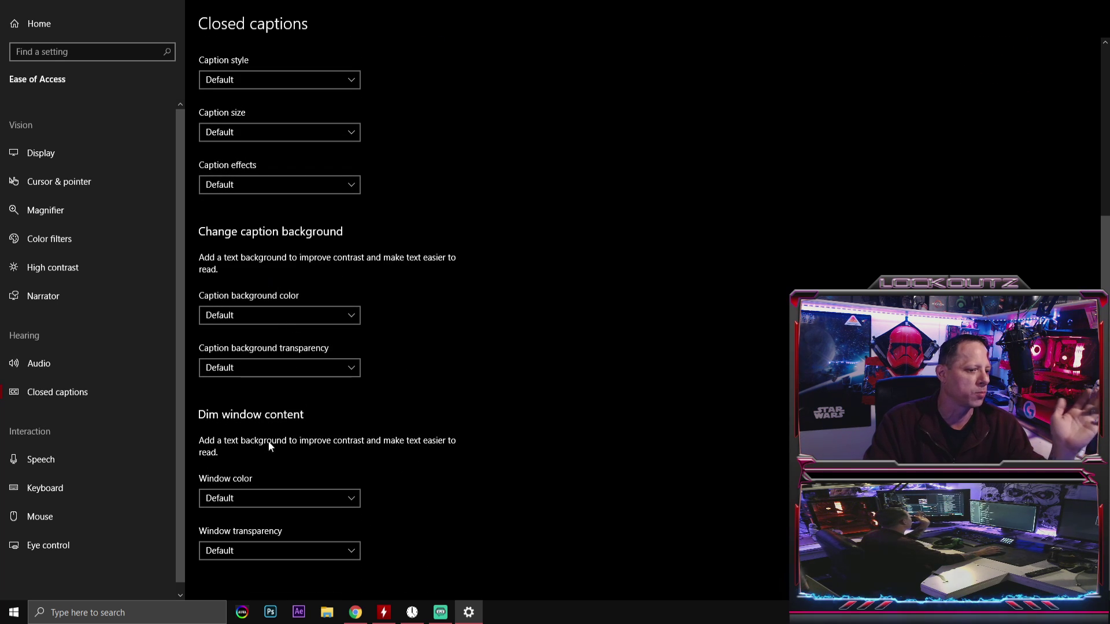
click(104, 461)
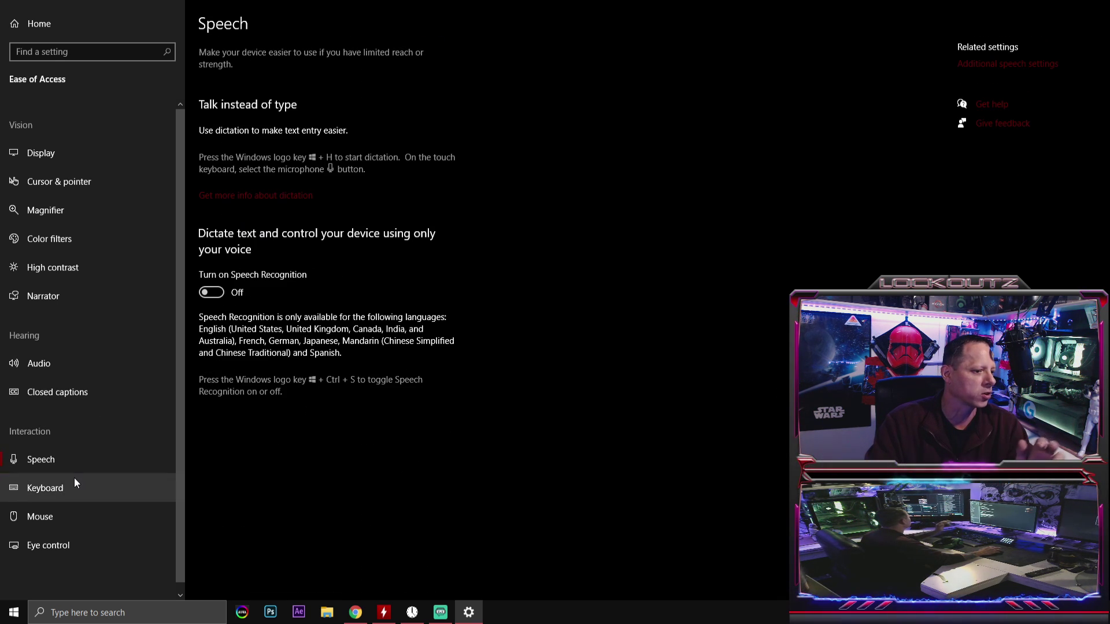
- Review Keyboard and Mouse accessibility, ending on the Eye control page
click(76, 486)
scroll(356, 268, down, 7)
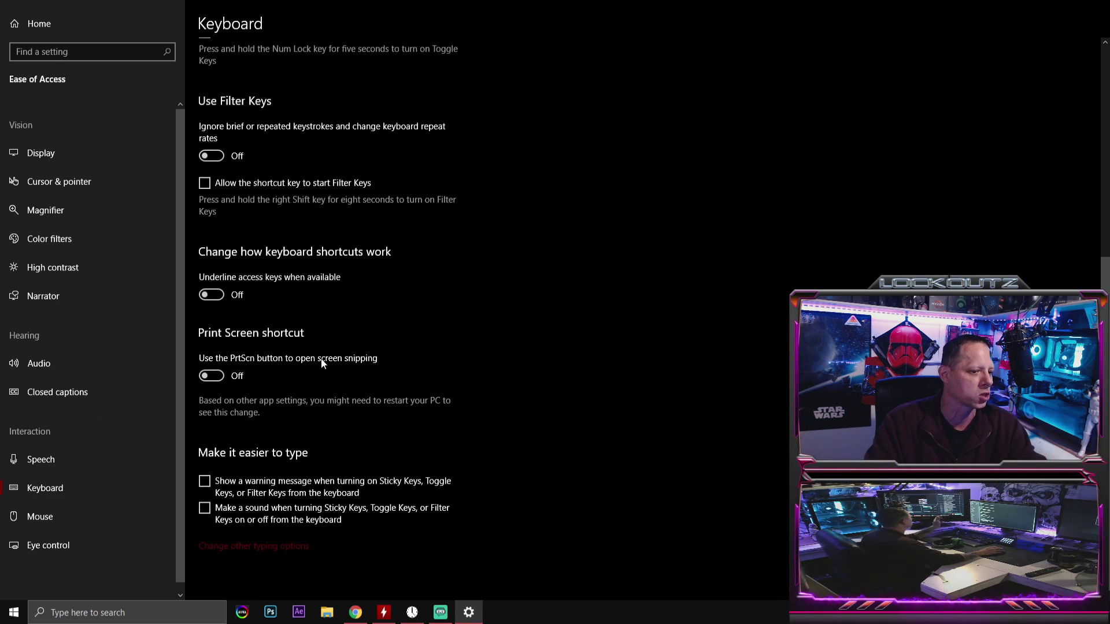
scroll(323, 381, up, 6)
scroll(328, 408, up, 1)
click(66, 515)
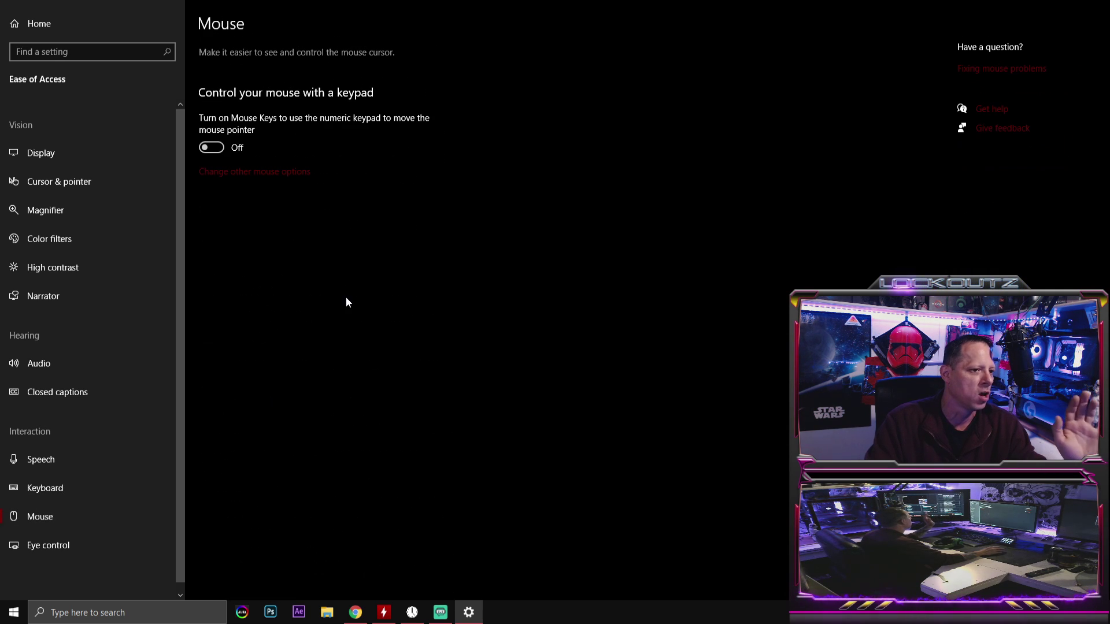
click(38, 541)
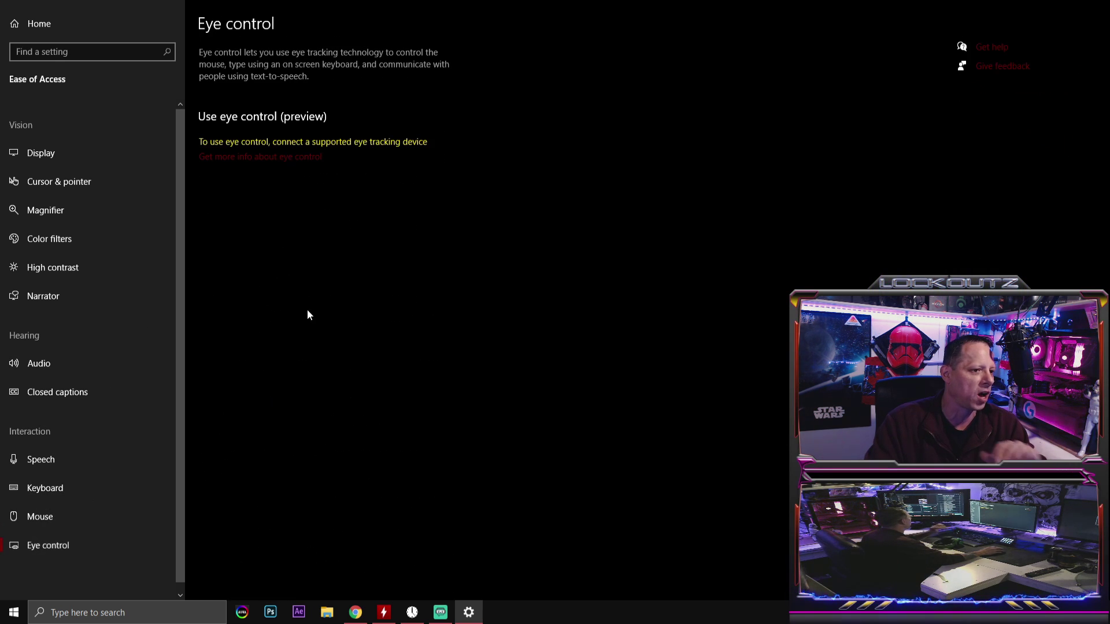
- Glance at Cortana, then review Search › Permissions & History with SafeSearch and history off
click(70, 21)
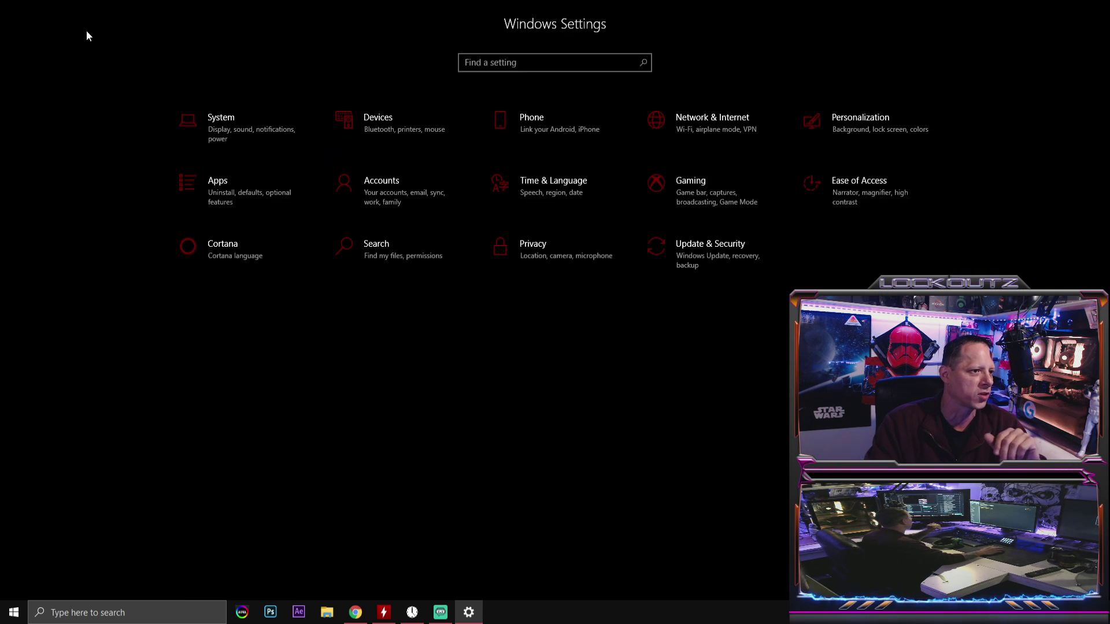
click(250, 260)
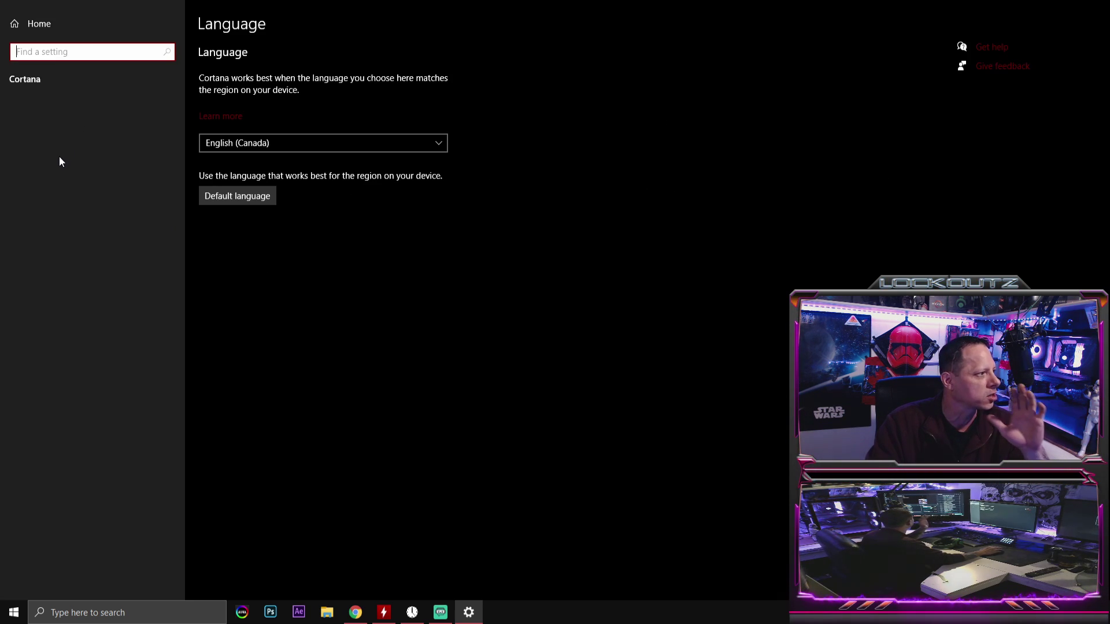
click(22, 26)
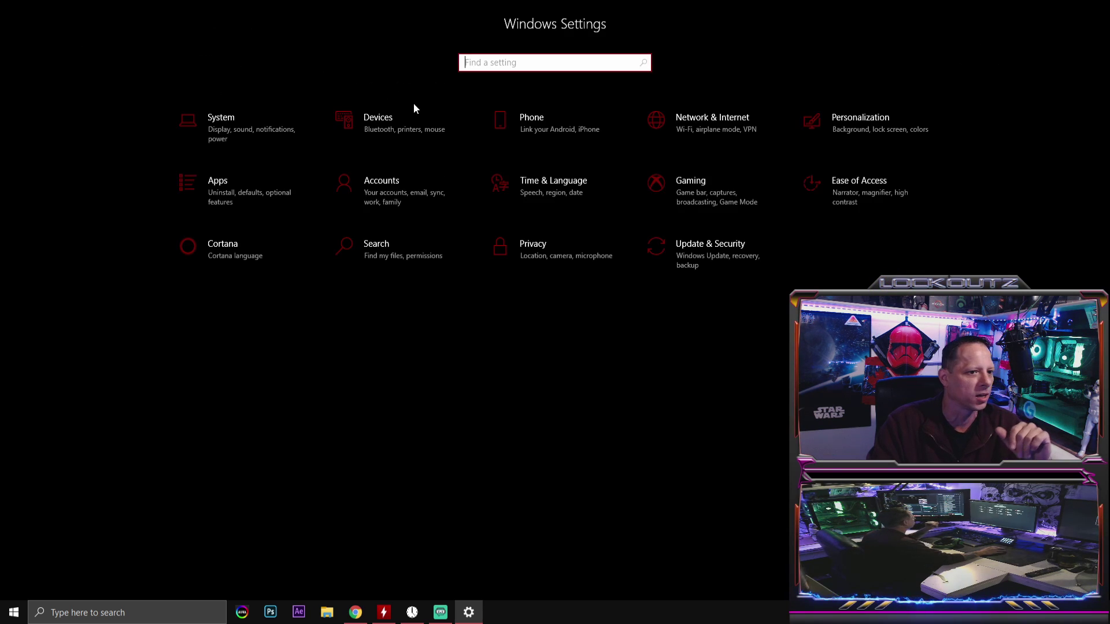
click(383, 253)
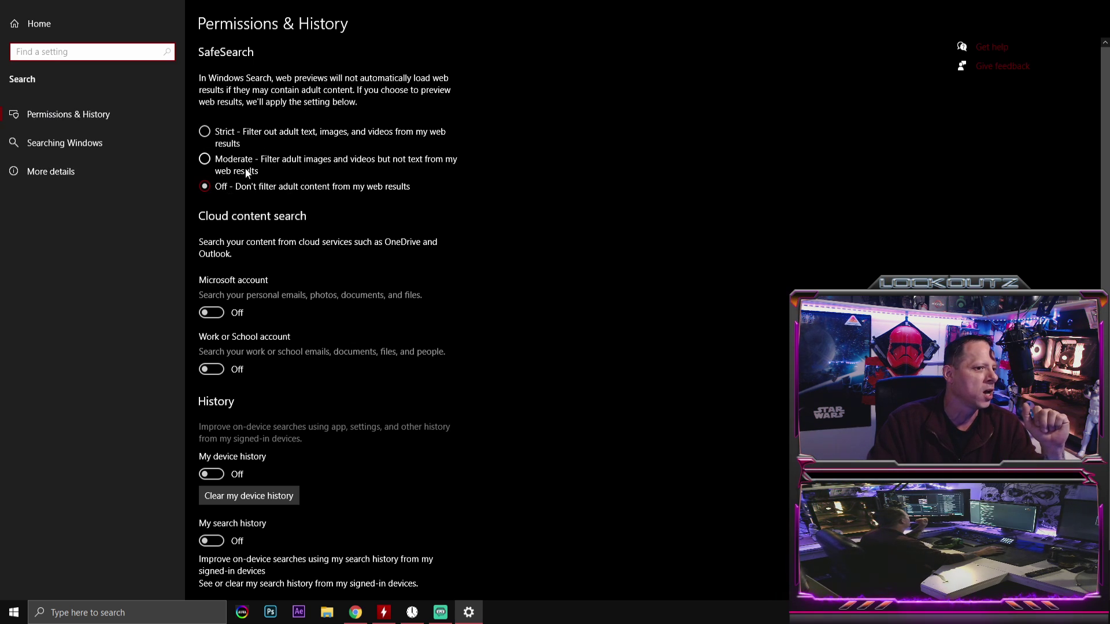
scroll(300, 275, down, 2)
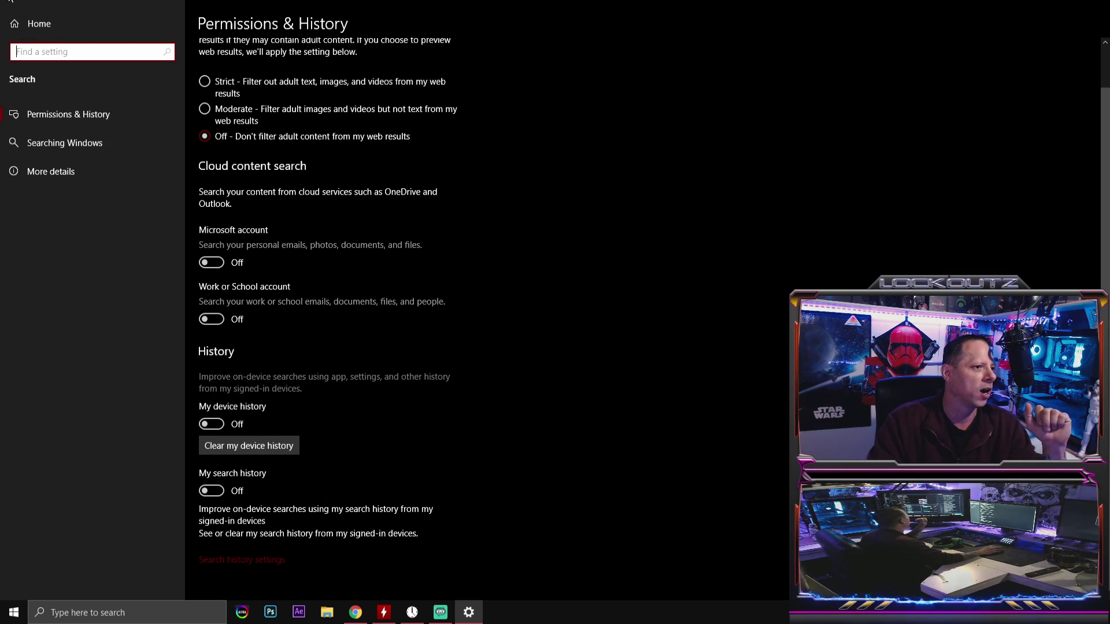
- In Privacy, review the Speech, Inking & typing and Diagnostics & feedback settings
click(34, 24)
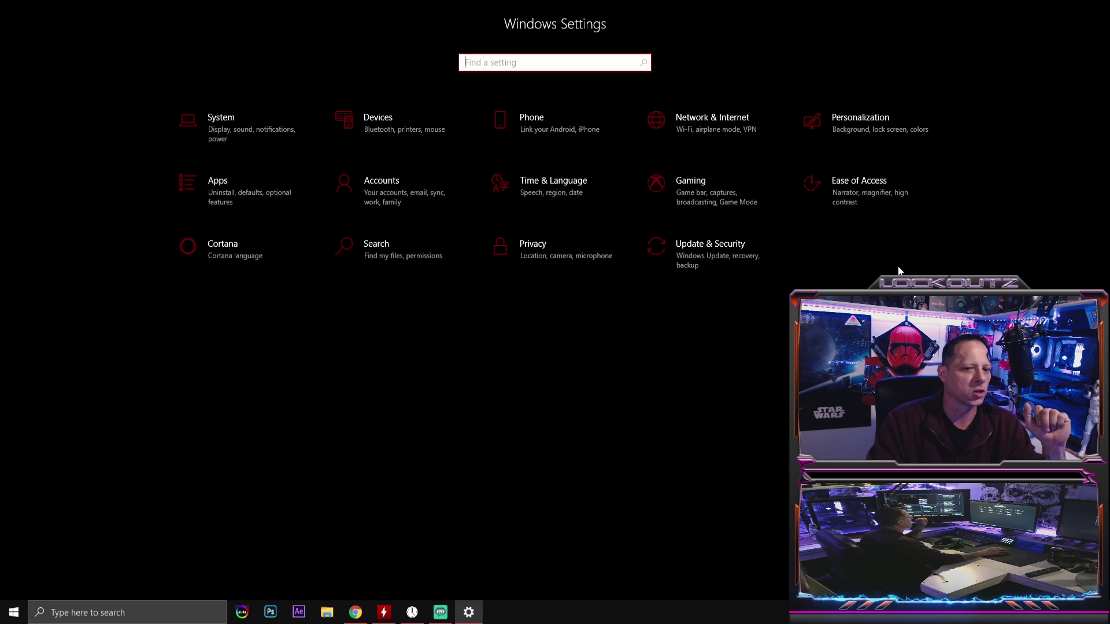
click(558, 264)
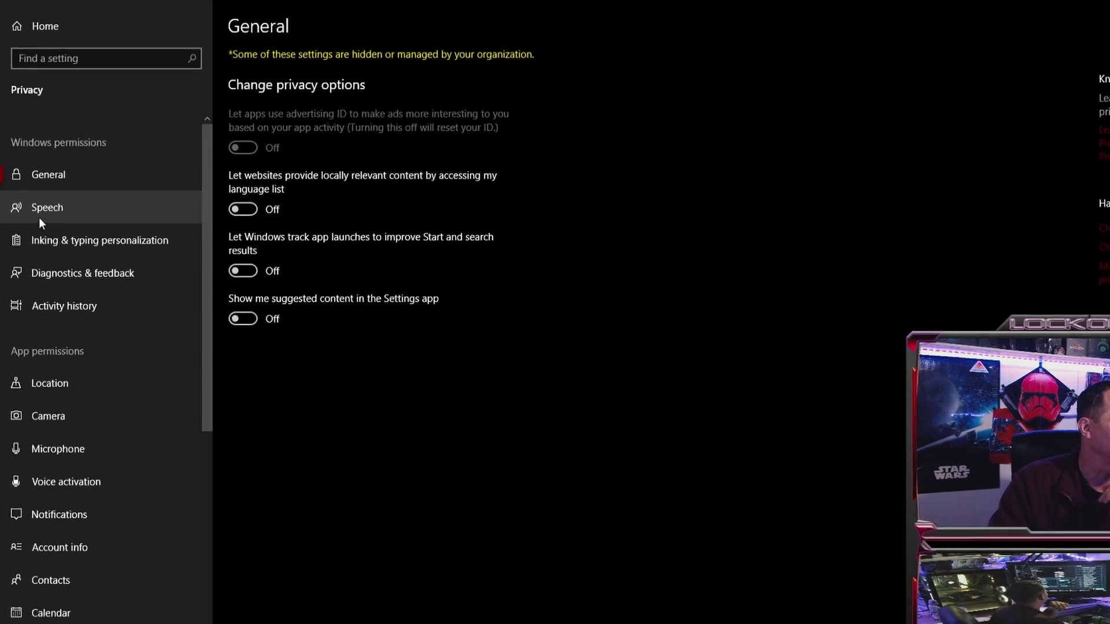
click(40, 221)
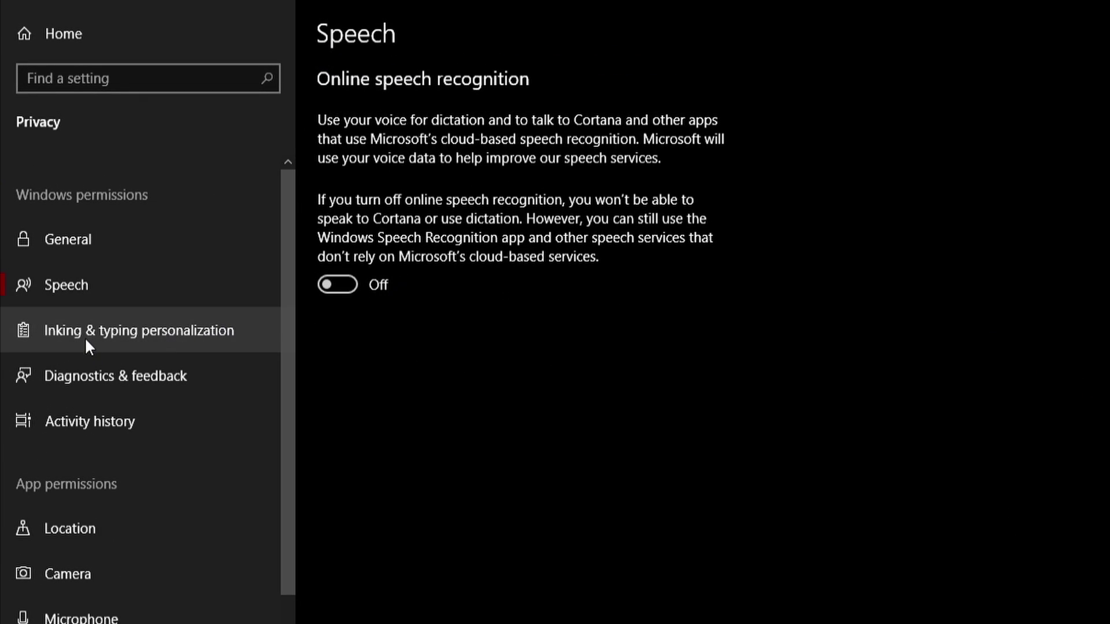
click(87, 338)
click(146, 388)
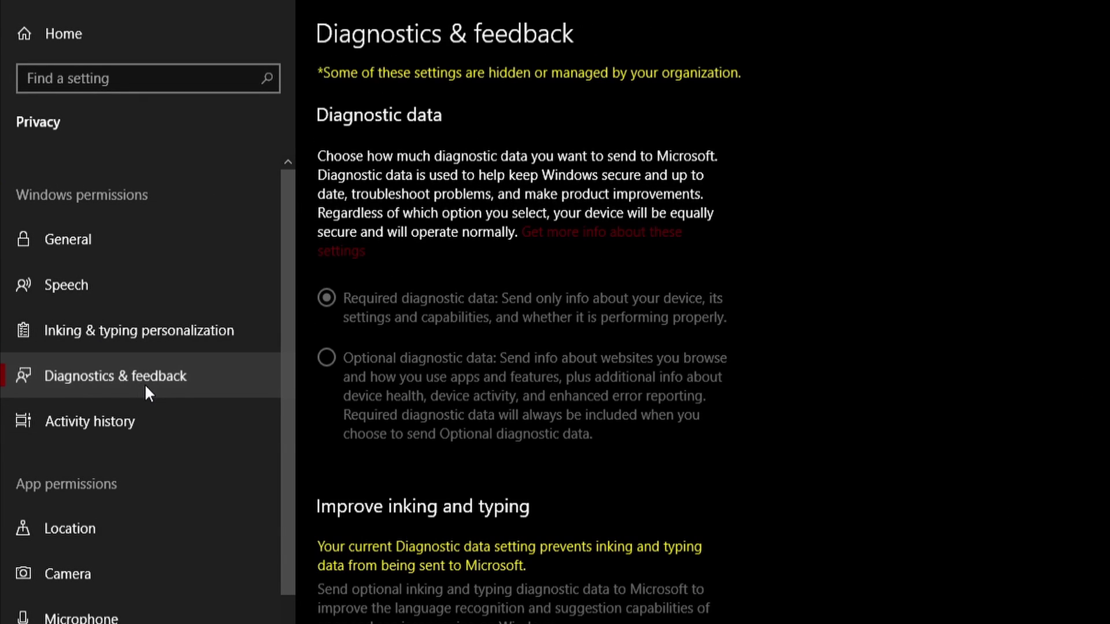
scroll(442, 390, down, 10)
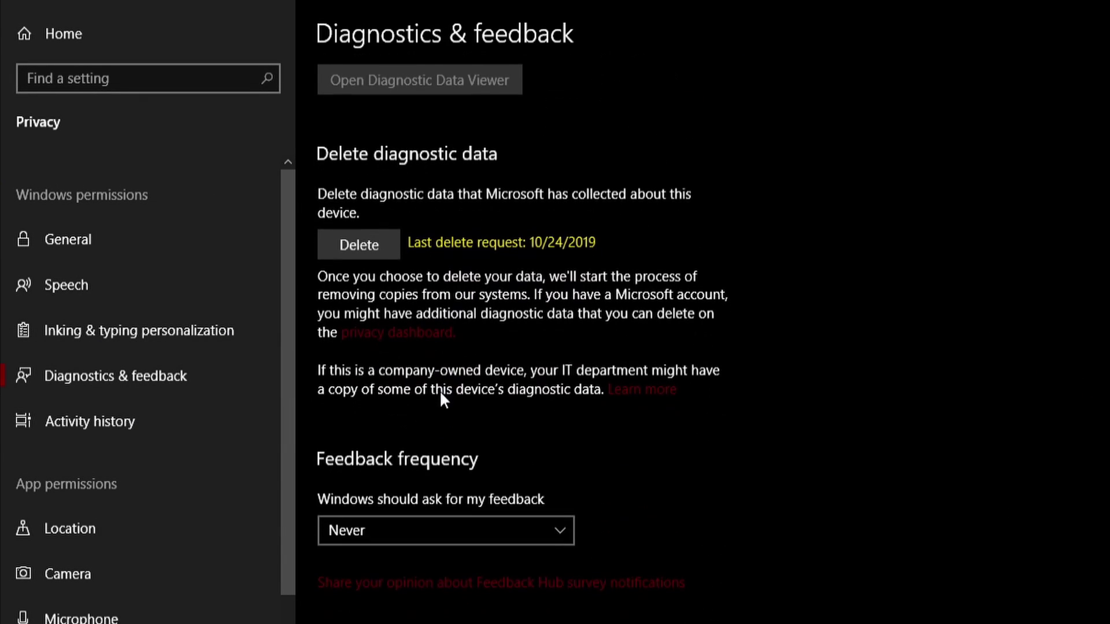
scroll(440, 391, up, 10)
scroll(440, 390, down, 10)
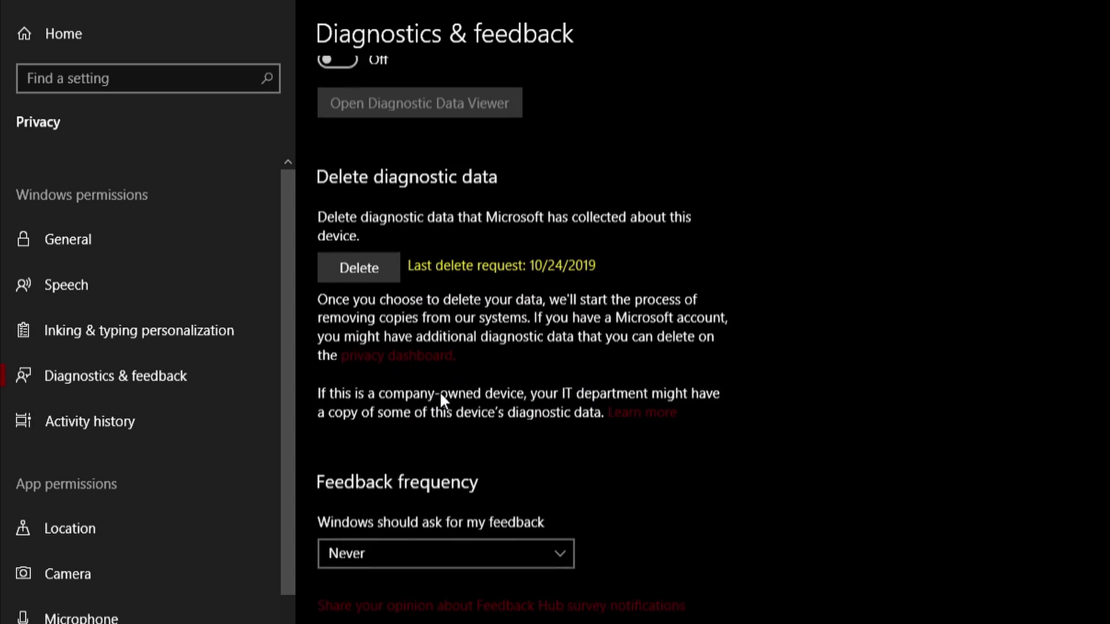
- Review the Activity history, Location and Camera privacy settings
click(93, 421)
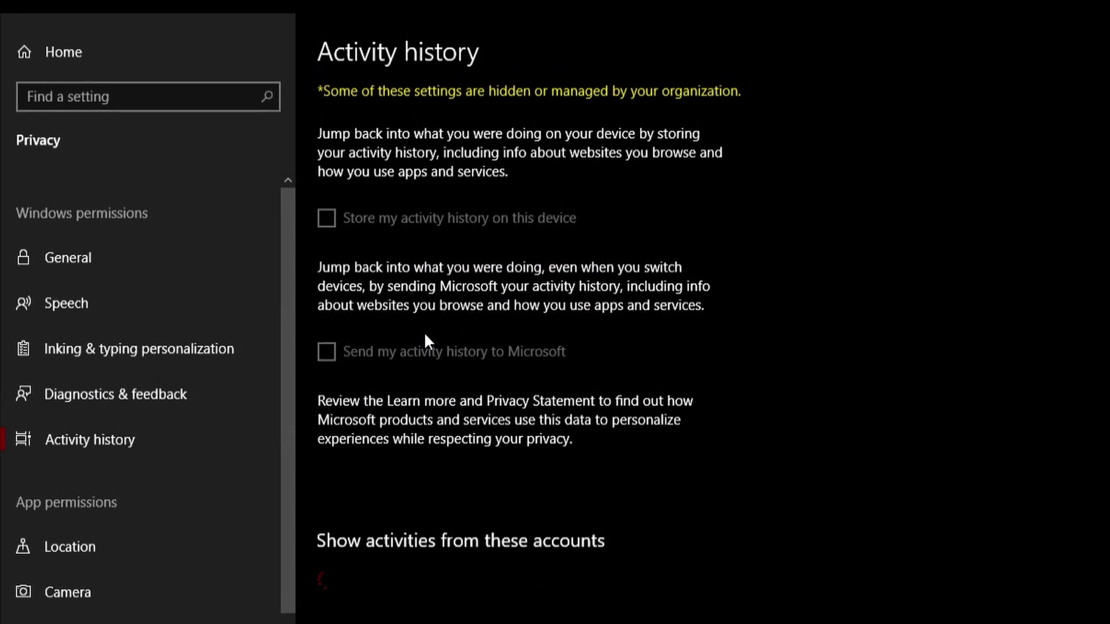
click(134, 548)
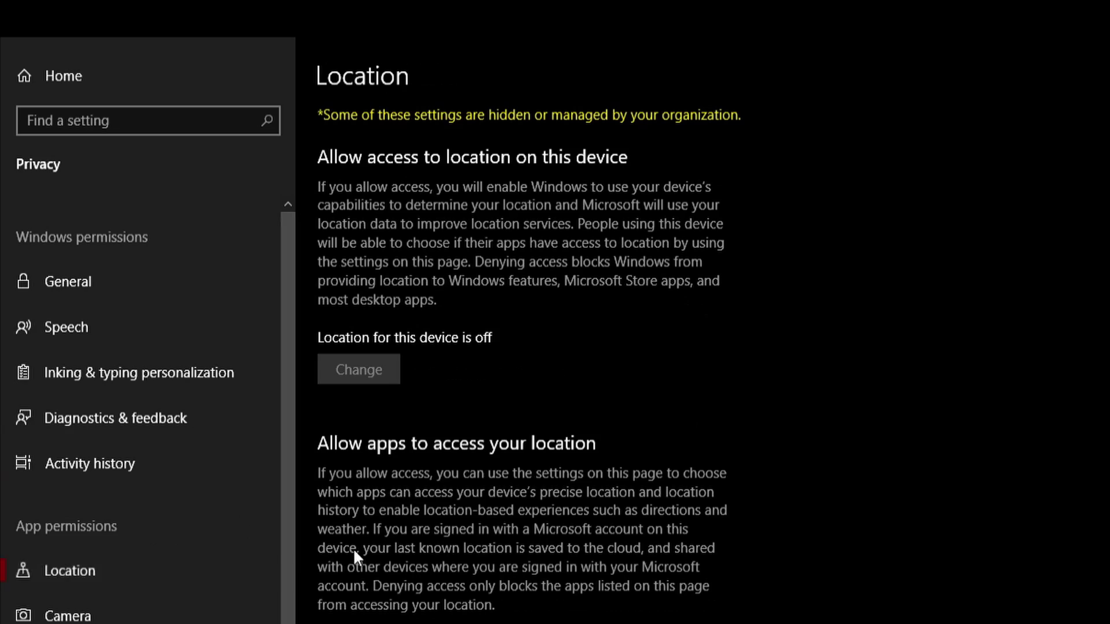
scroll(428, 492, down, 8)
click(110, 617)
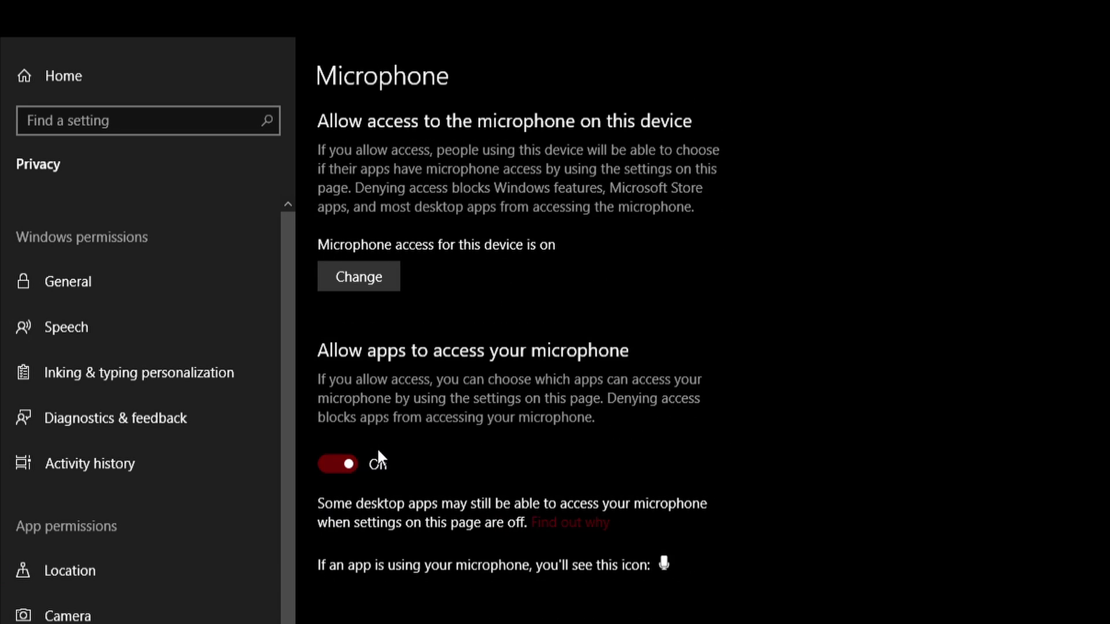
scroll(377, 448, down, 5)
scroll(379, 453, up, 5)
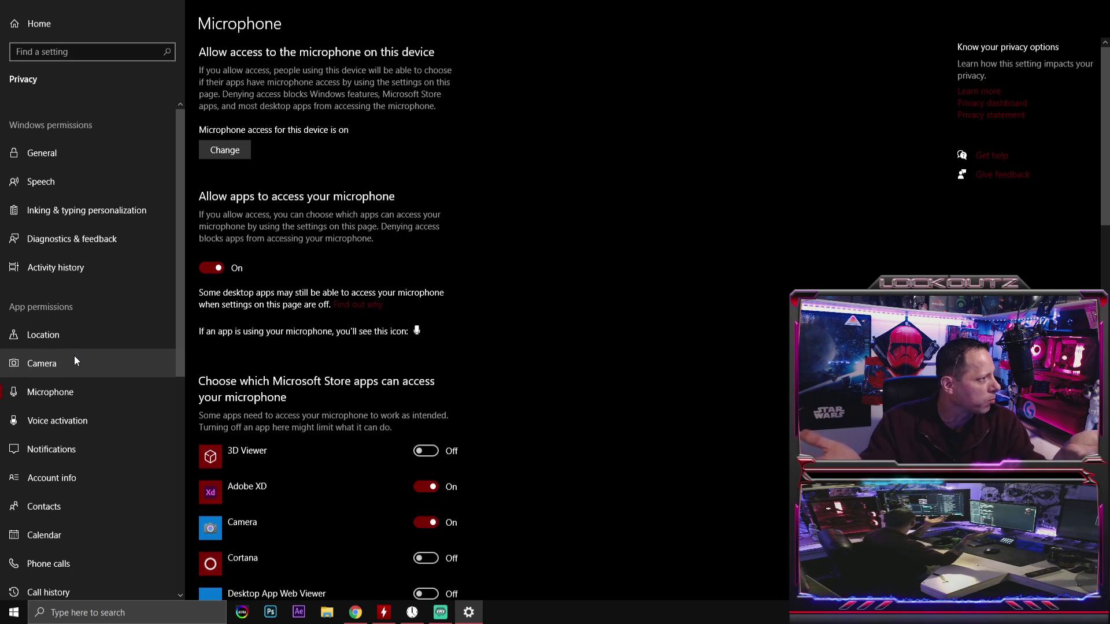
scroll(382, 383, down, 5)
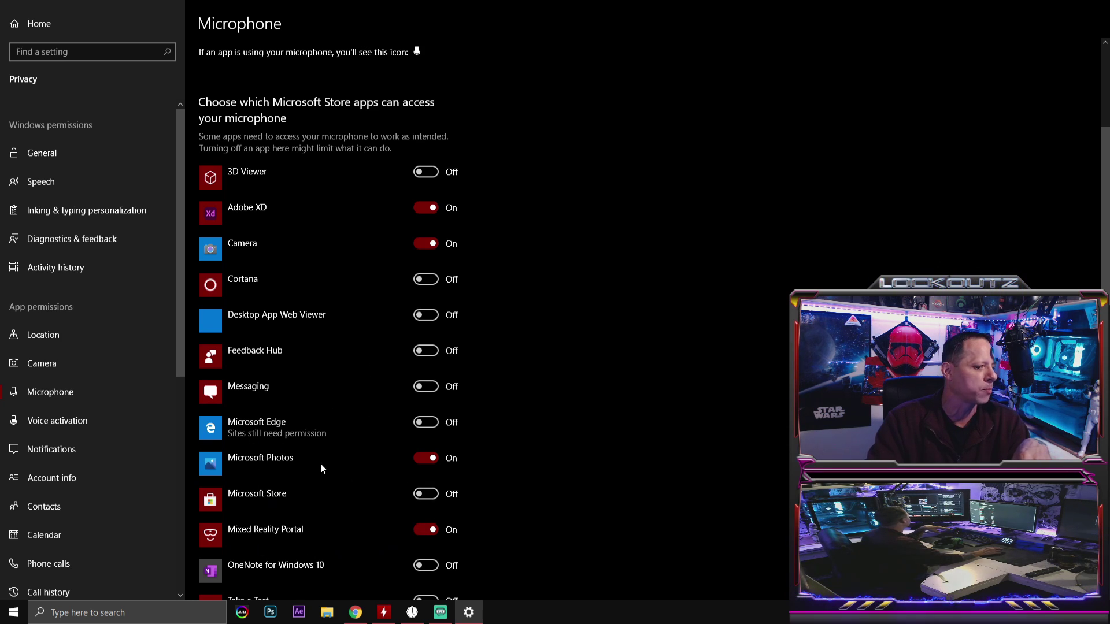
scroll(321, 464, down, 5)
scroll(307, 405, up, 1)
scroll(324, 363, up, 3)
scroll(327, 350, down, 10)
scroll(326, 350, down, 6)
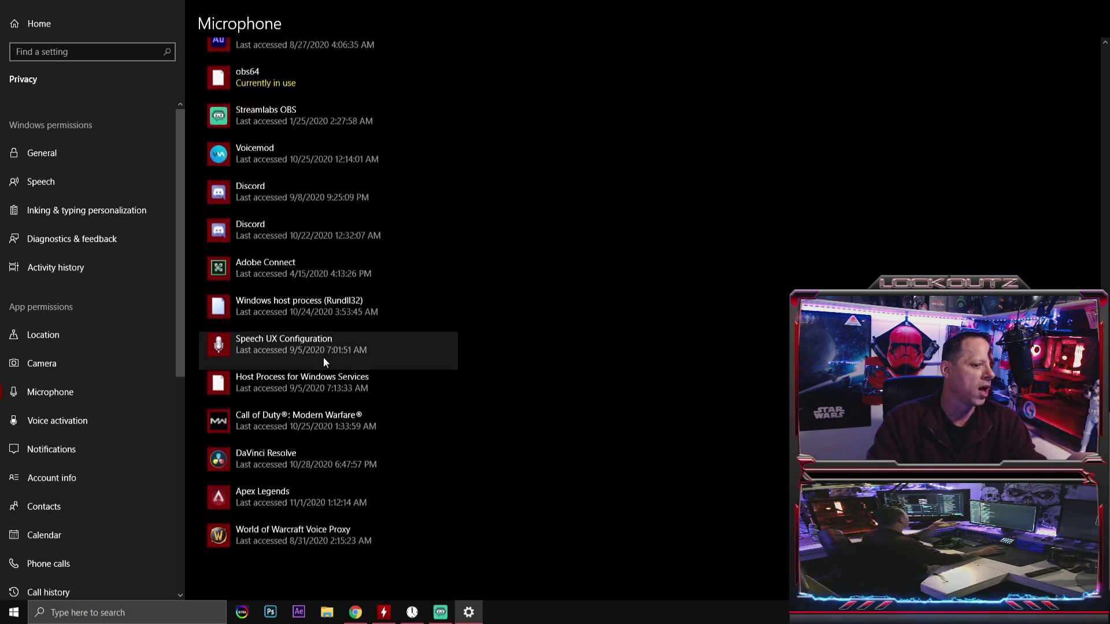
scroll(323, 358, up, 14)
scroll(332, 334, up, 2)
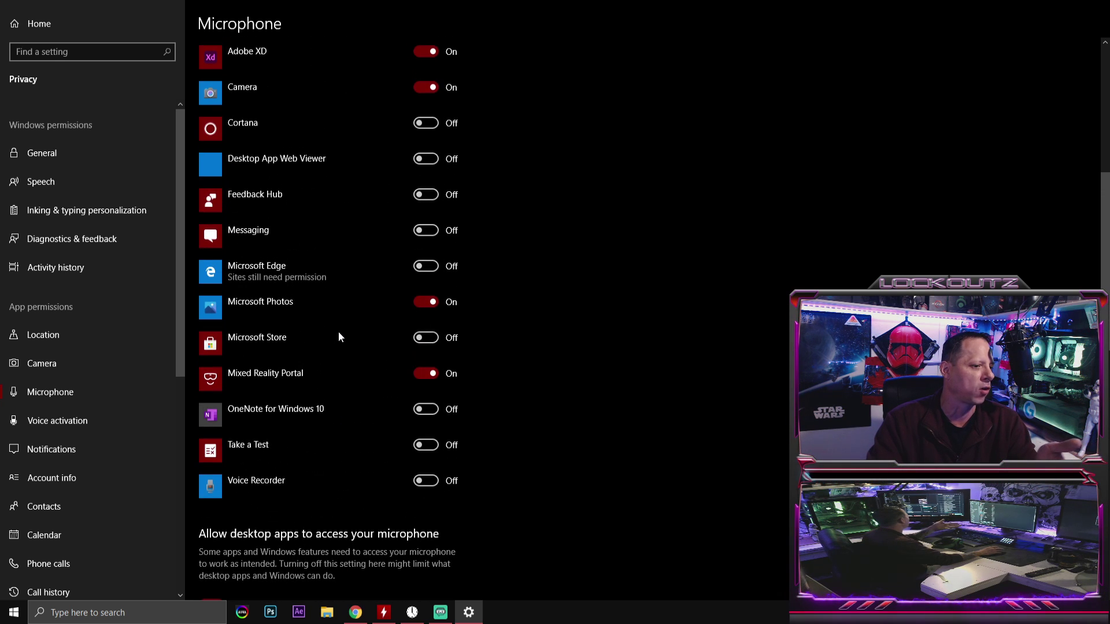
scroll(339, 332, up, 3)
scroll(339, 337, up, 1)
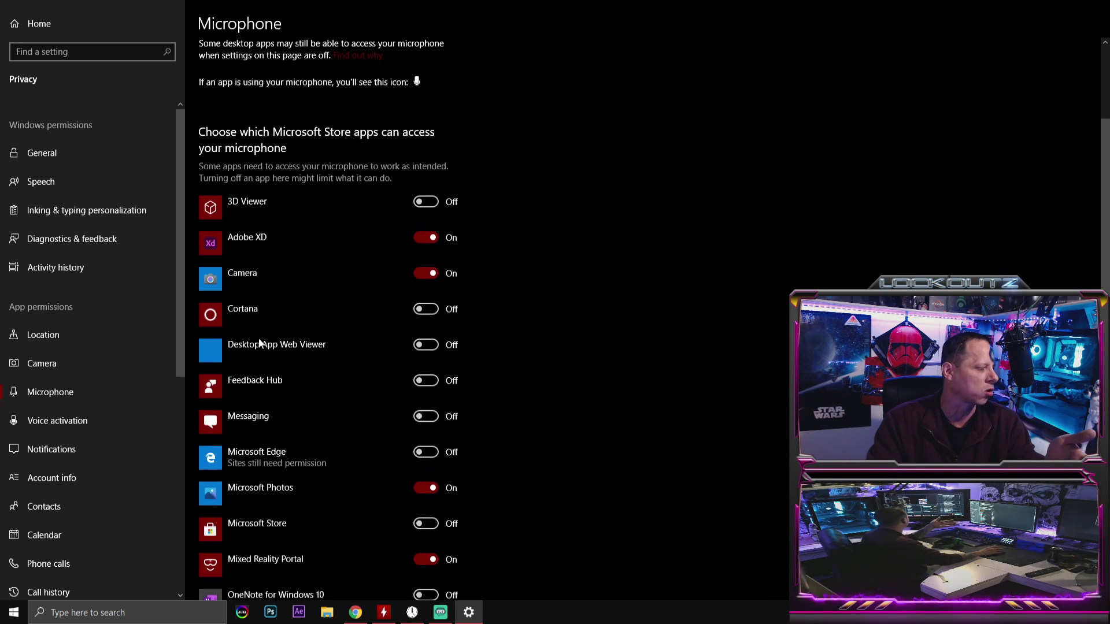
scroll(74, 367, down, 3)
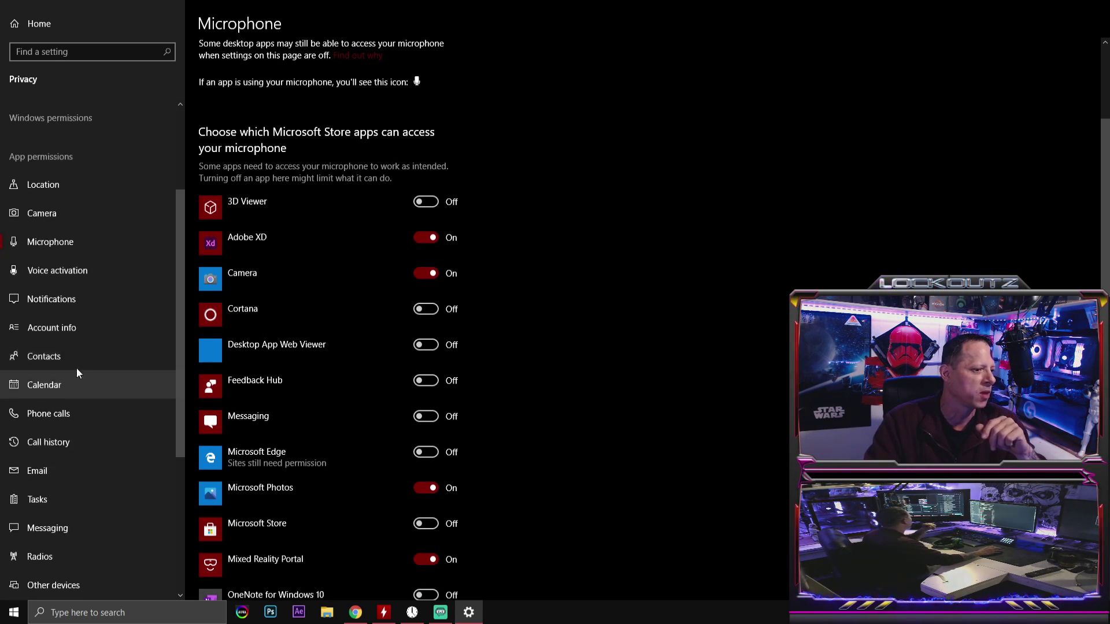
- Check Notifications, Account info, Contacts and Calendar access, confirming calendar access is off
click(54, 298)
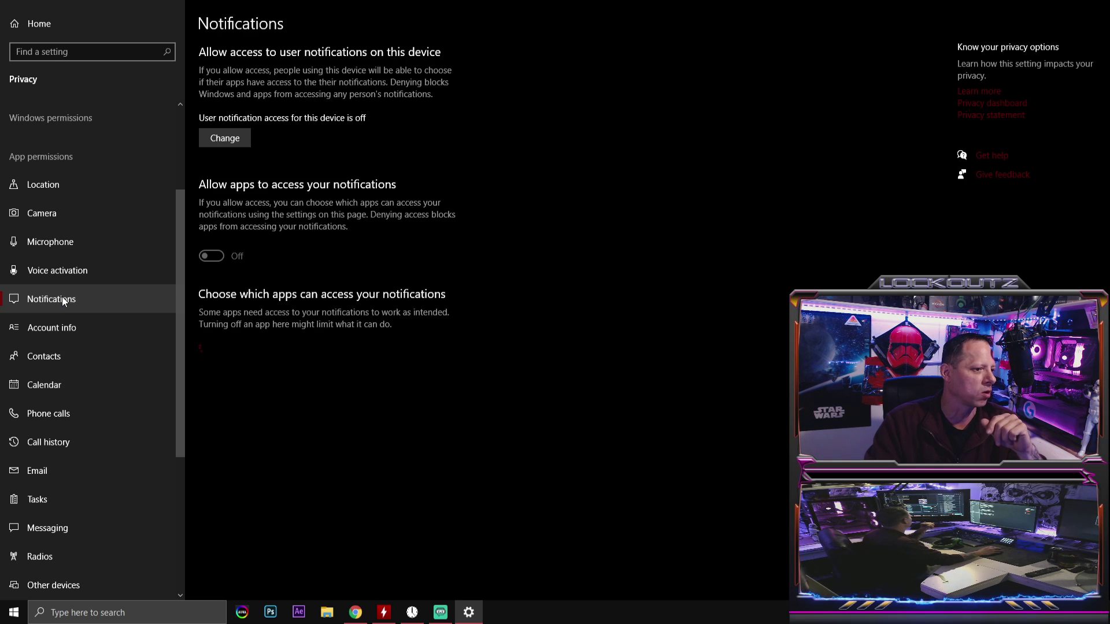
click(59, 340)
click(62, 358)
click(59, 386)
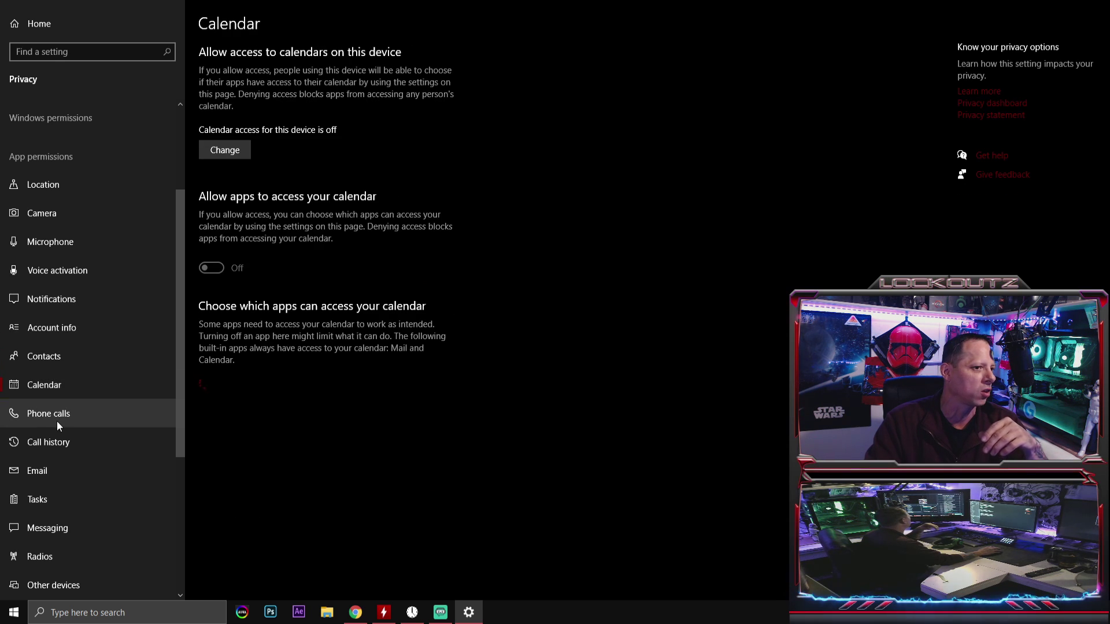
scroll(87, 411, down, 3)
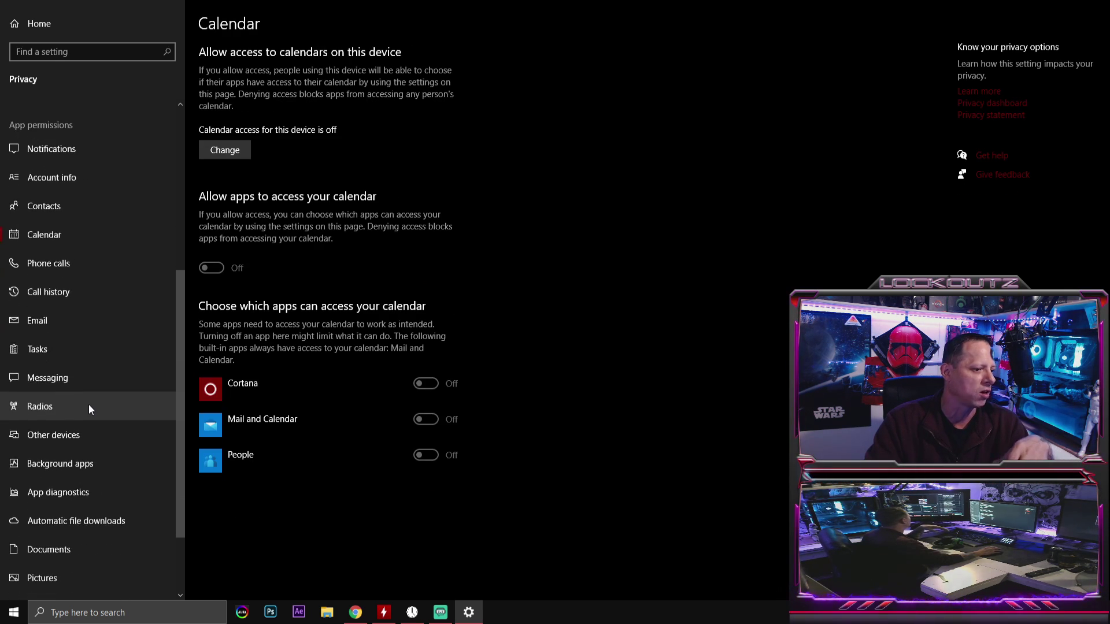
scroll(84, 446, down, 2)
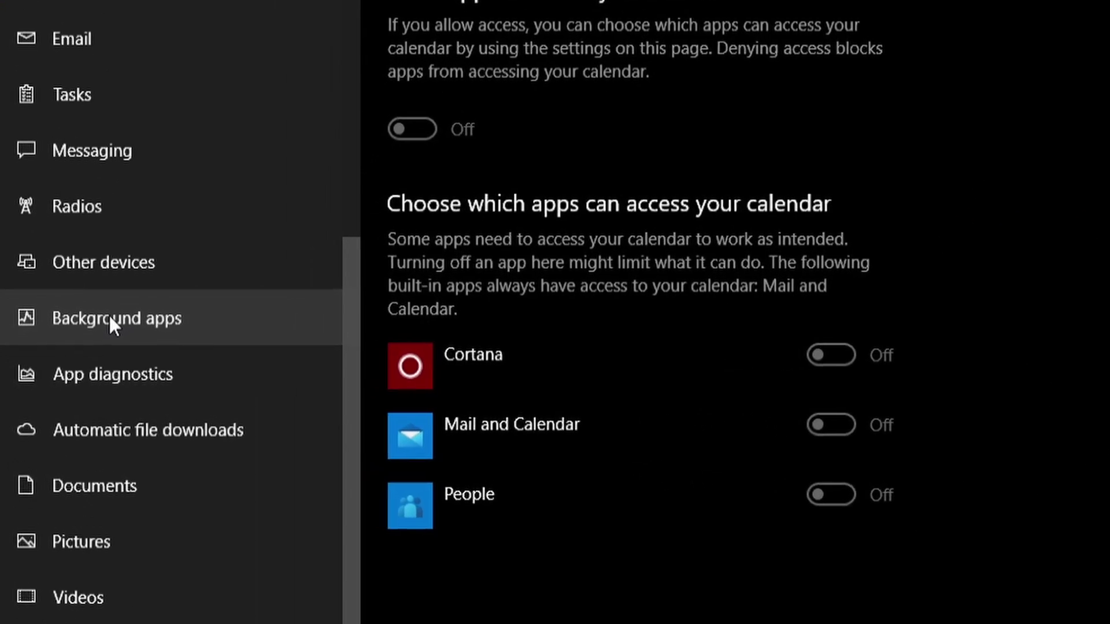
- Confirm background running is off for every app on the Background apps list
click(110, 319)
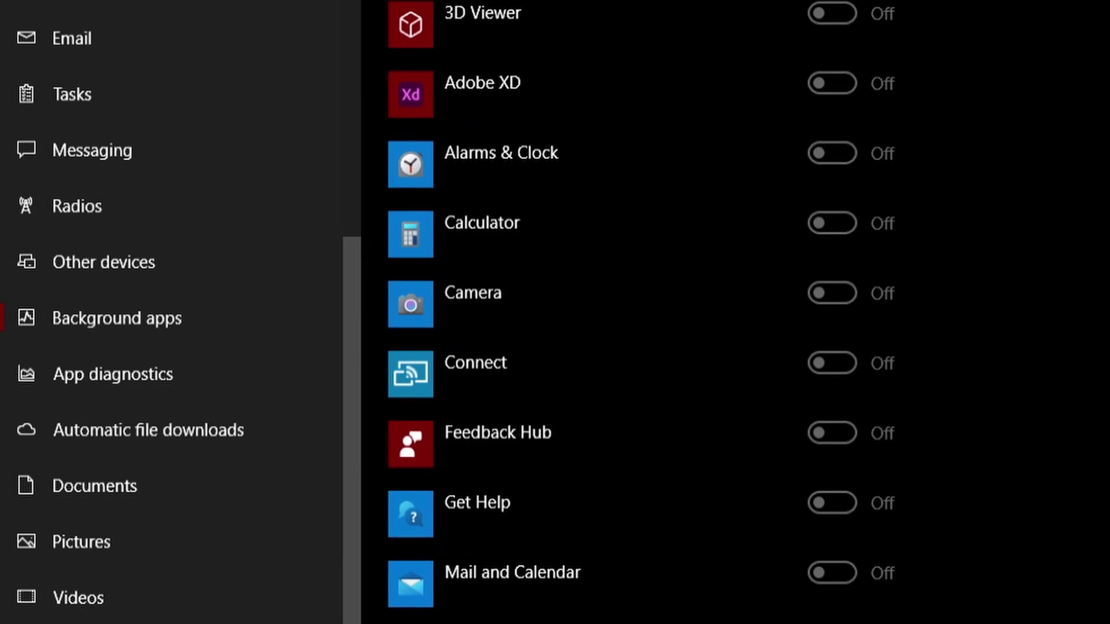
scroll(433, 211, down, 5)
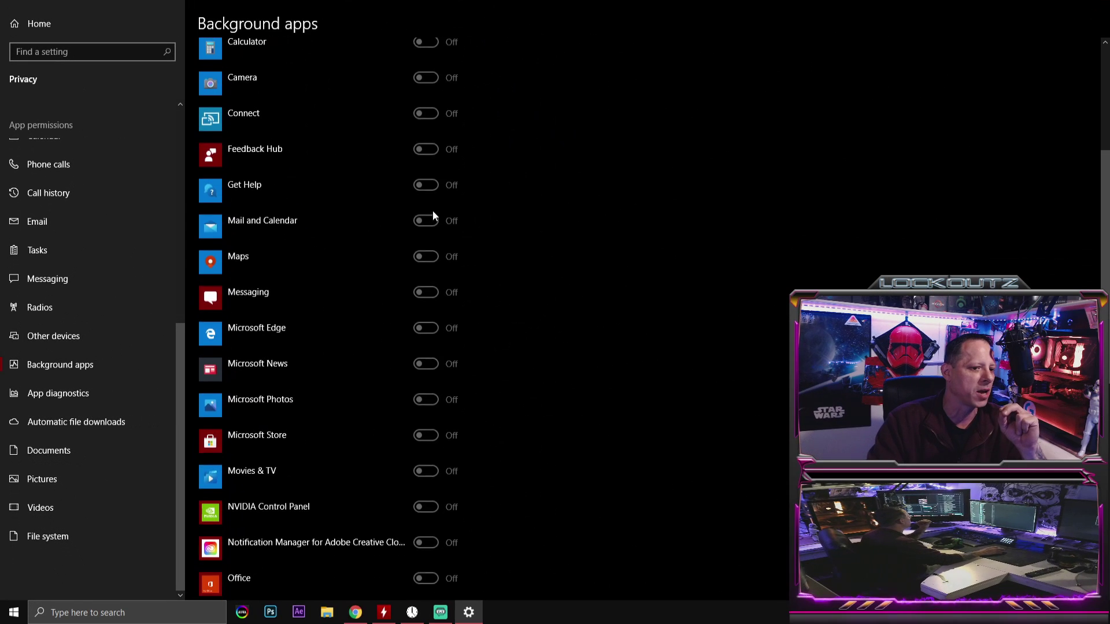
scroll(428, 225, down, 10)
scroll(409, 358, up, 15)
scroll(408, 355, up, 2)
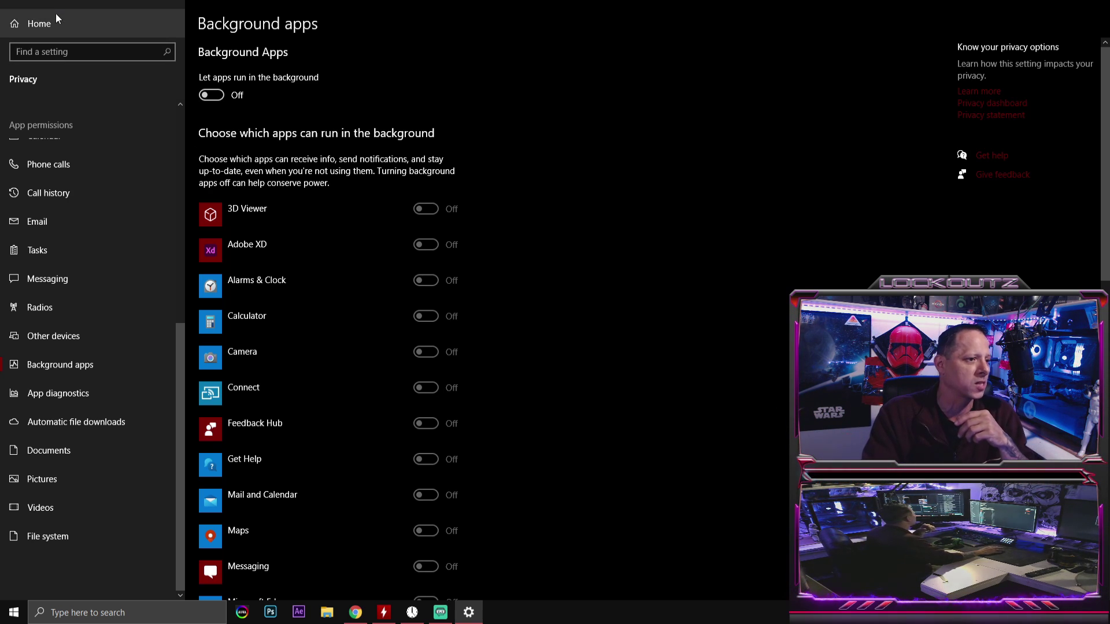
- Go to Update & Security › Windows Update, where updates are paused until 12/4/2020
click(32, 23)
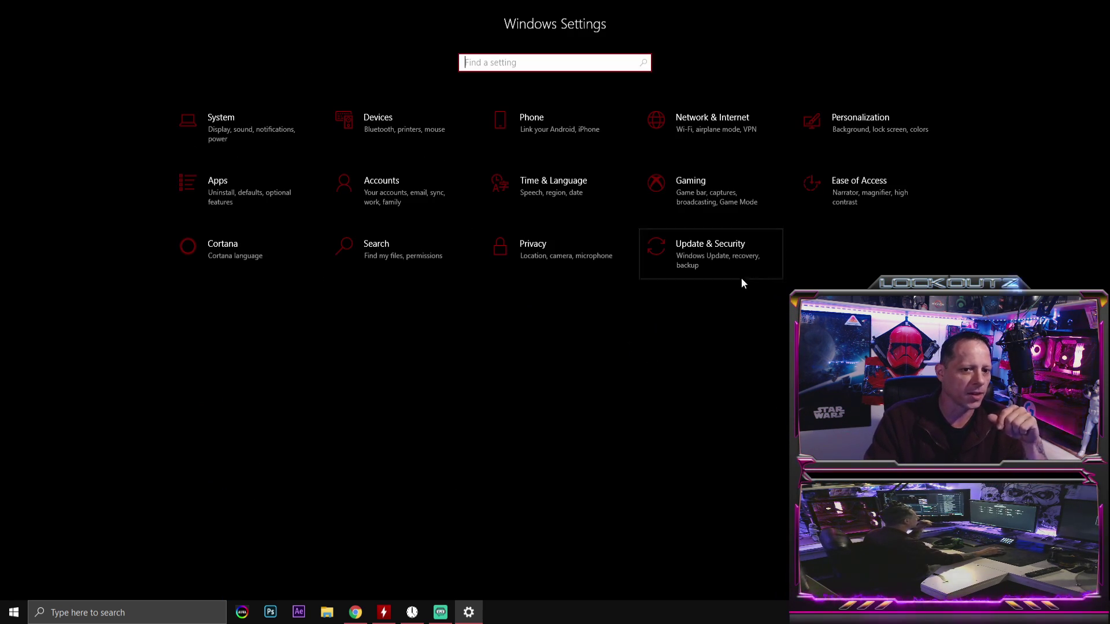
click(714, 258)
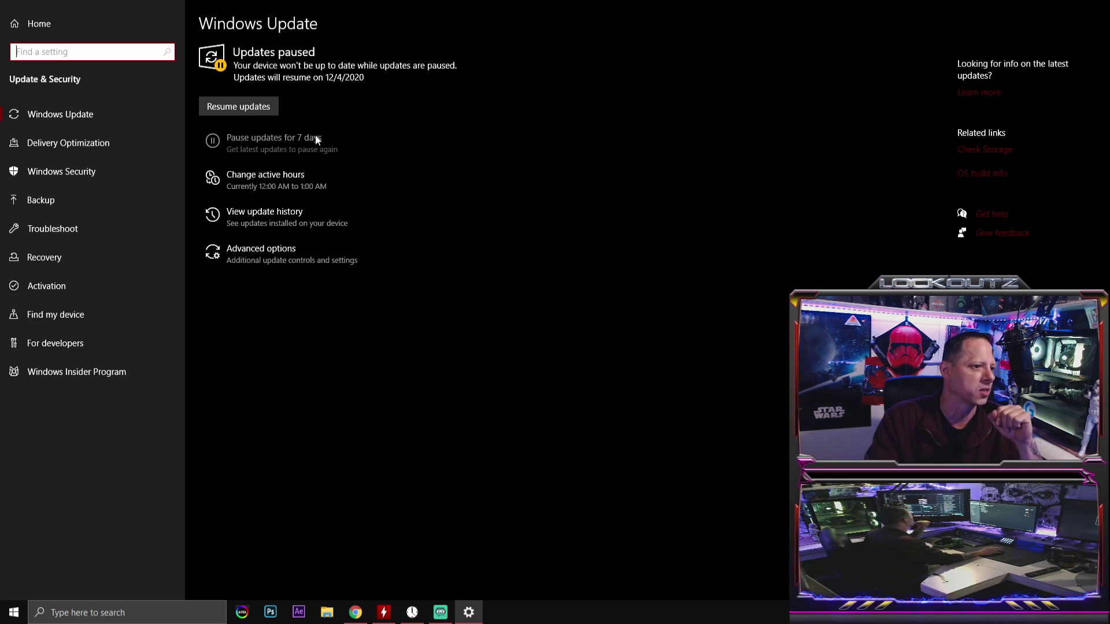
click(119, 115)
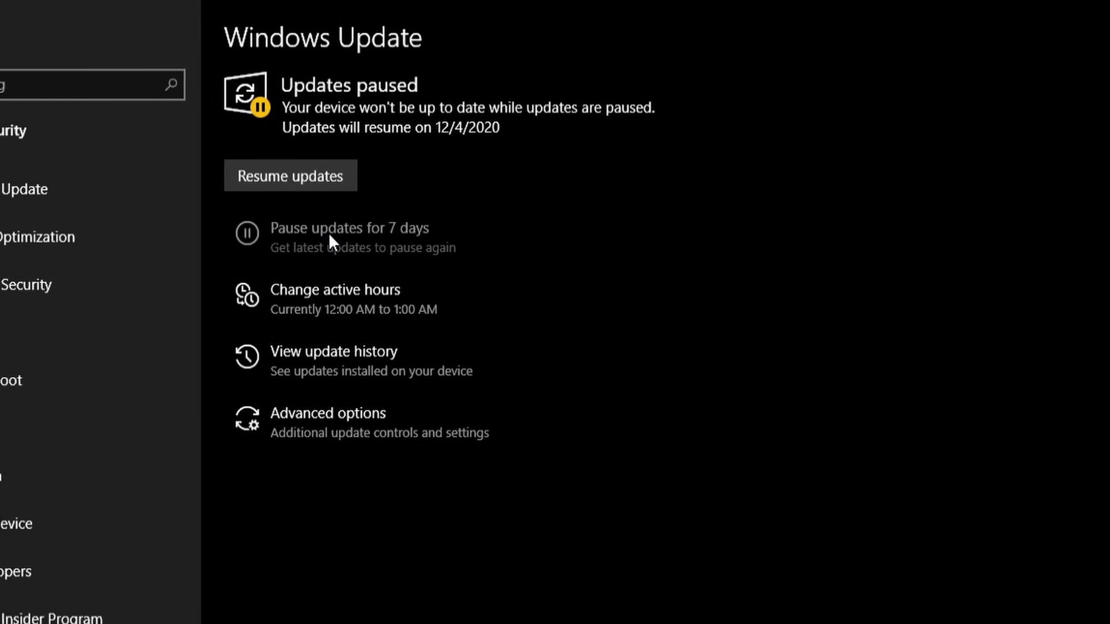
- Go through Advanced options to Delivery Optimization, with downloads from other PCs off
click(390, 430)
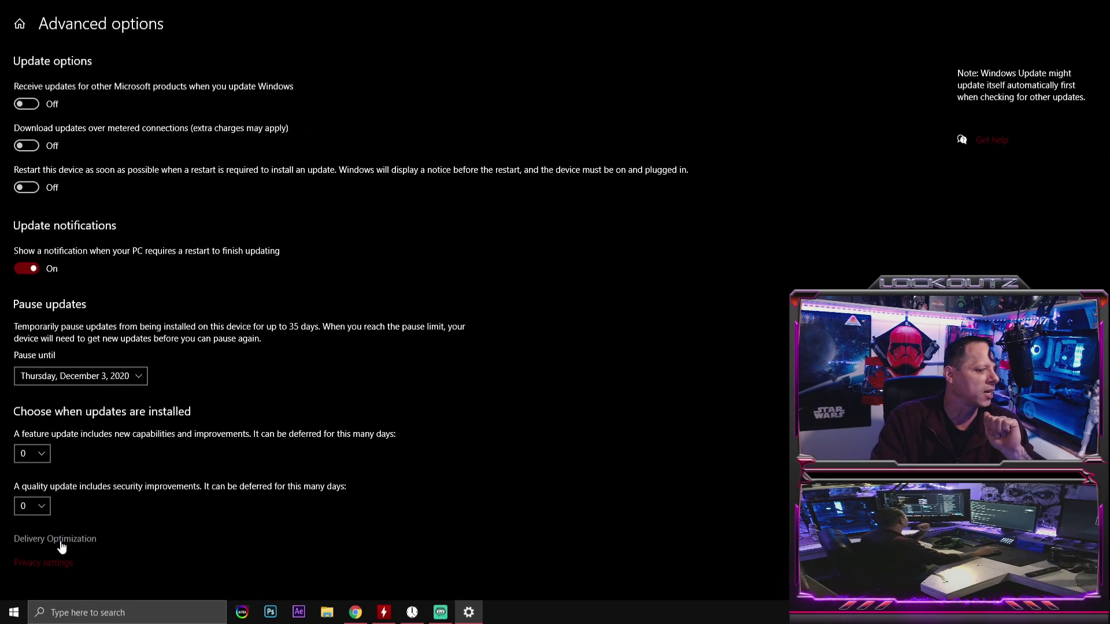
click(58, 544)
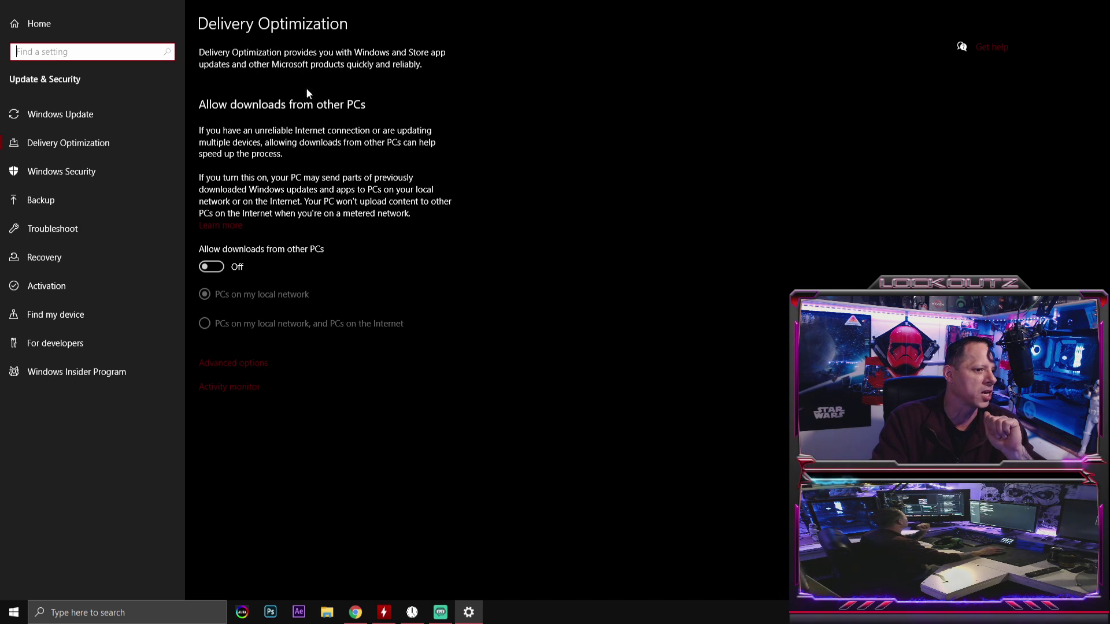
- In Delivery Optimization's advanced options, set background download bandwidth to 5%
click(238, 365)
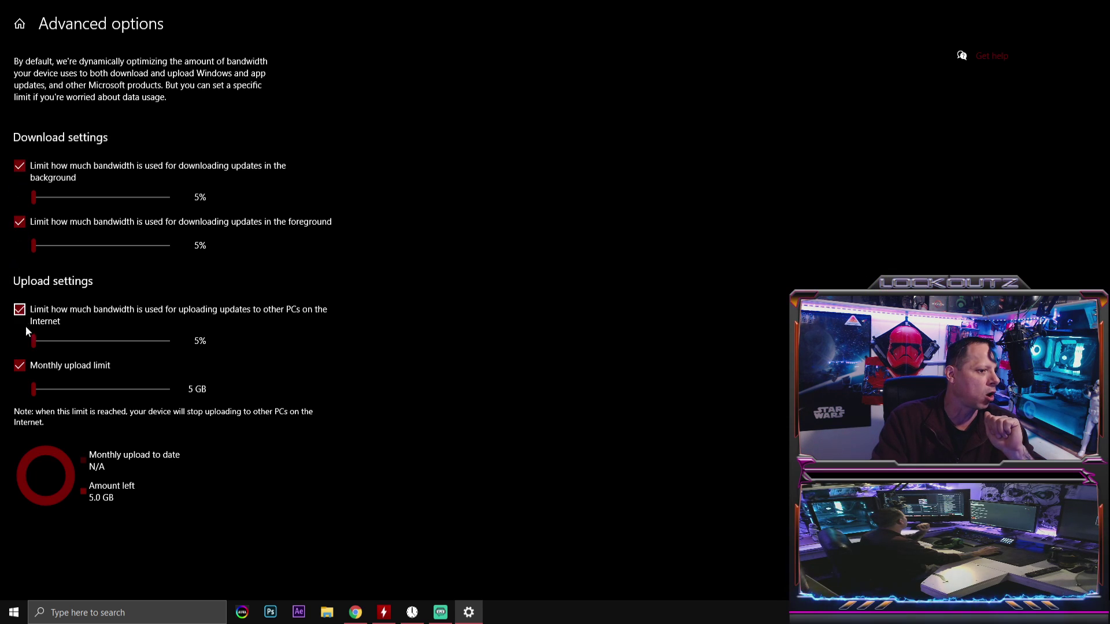
drag(184, 196, 25, 165)
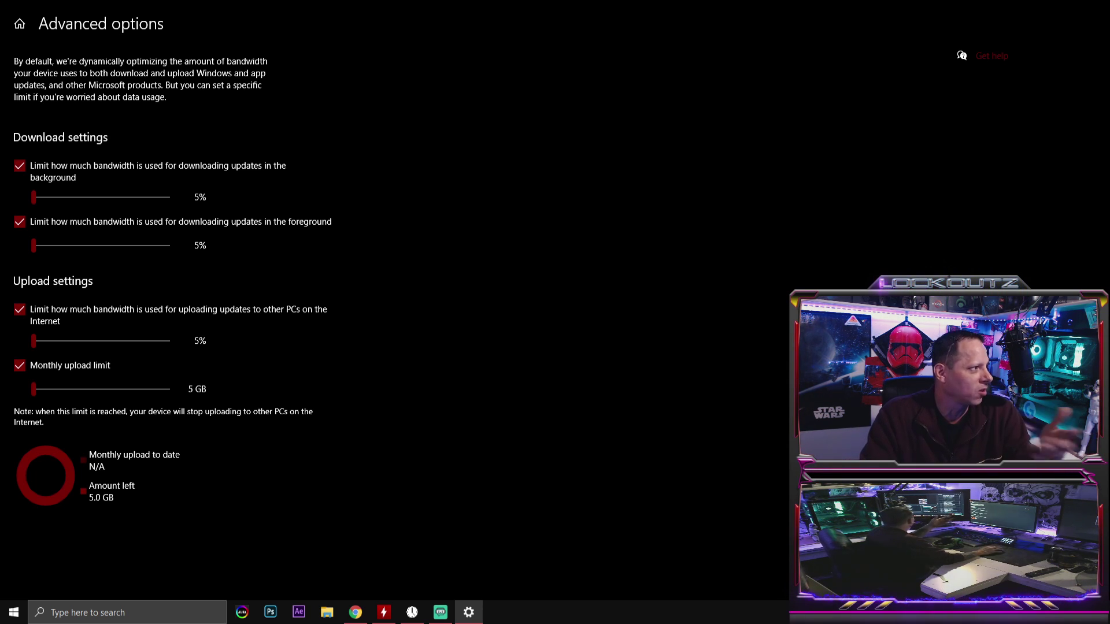
- Step back, then review the Windows Security, Backup, Troubleshoot and Recovery pages
key(alt+Left)
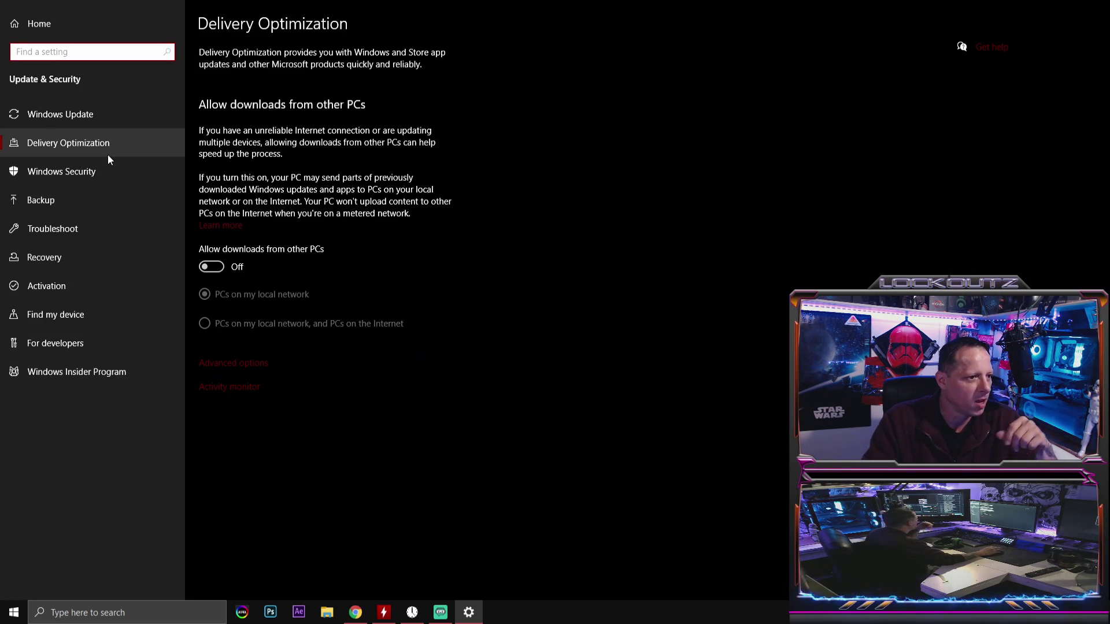
click(92, 171)
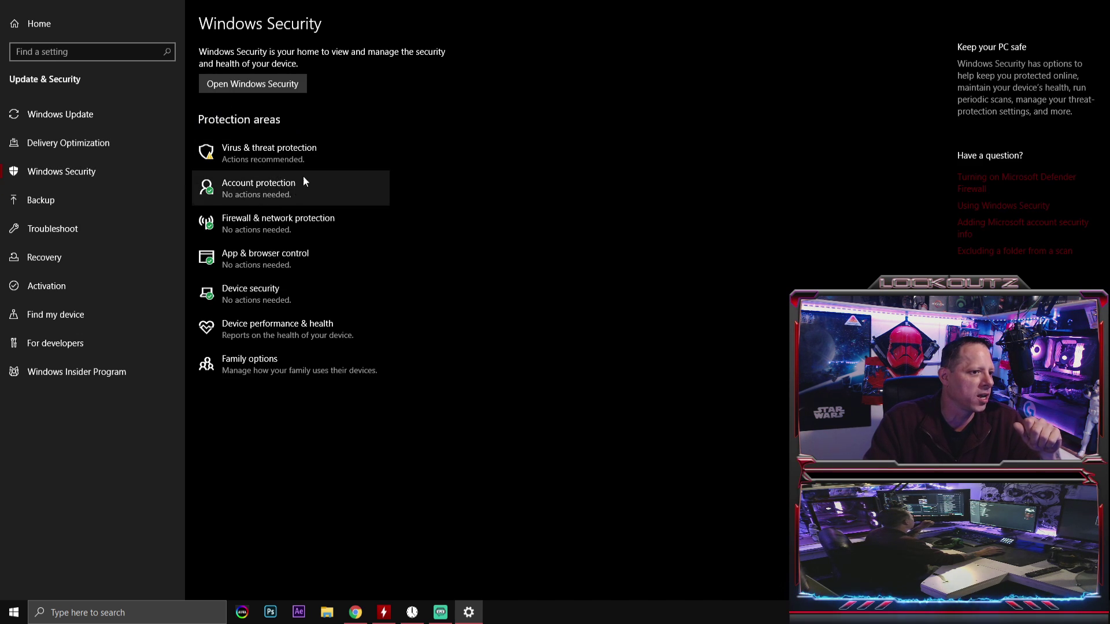
click(77, 201)
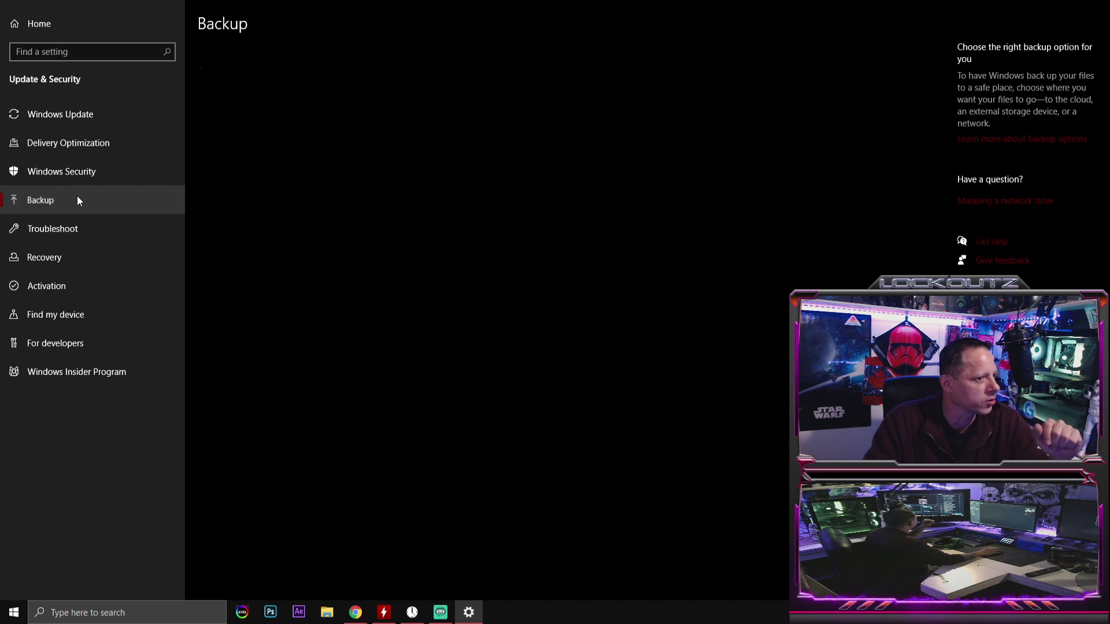
click(77, 229)
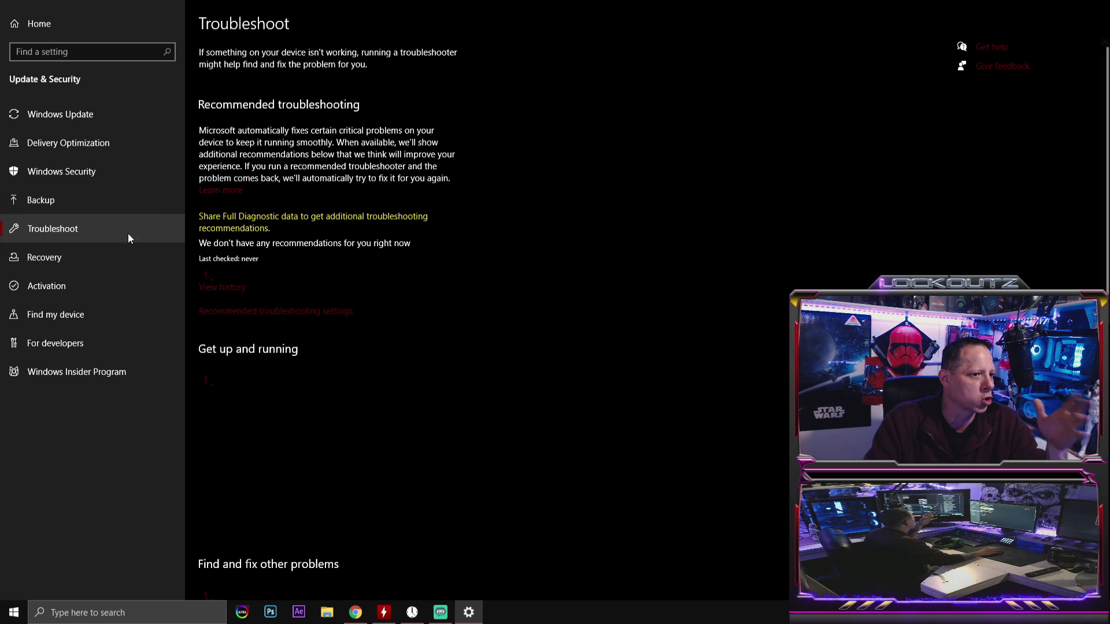
scroll(320, 347, down, 9)
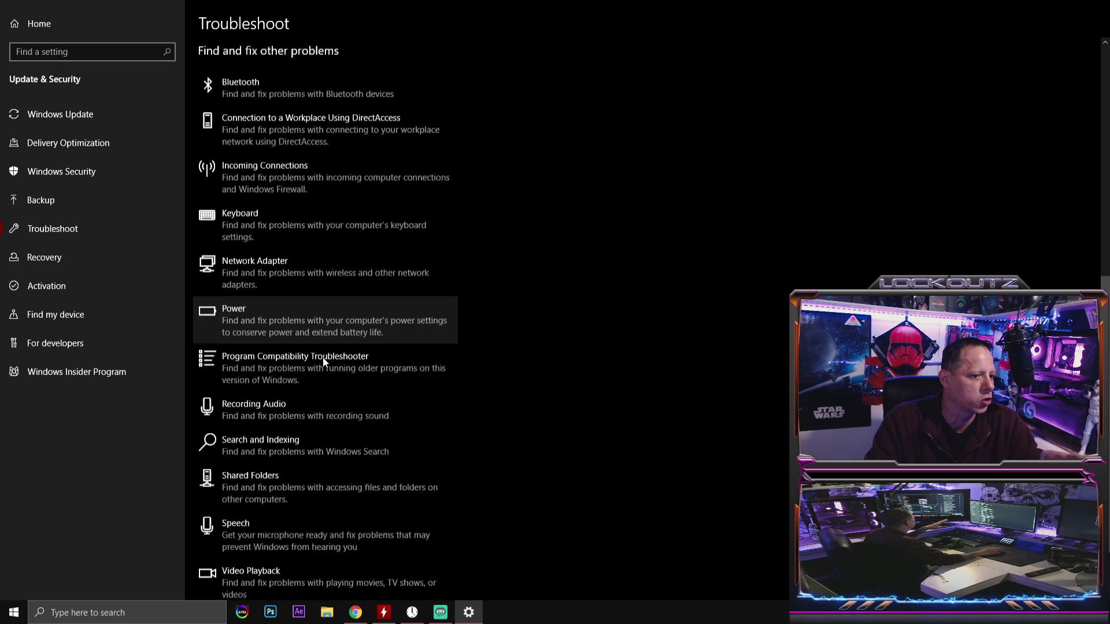
scroll(322, 360, up, 5)
scroll(323, 358, up, 4)
click(84, 263)
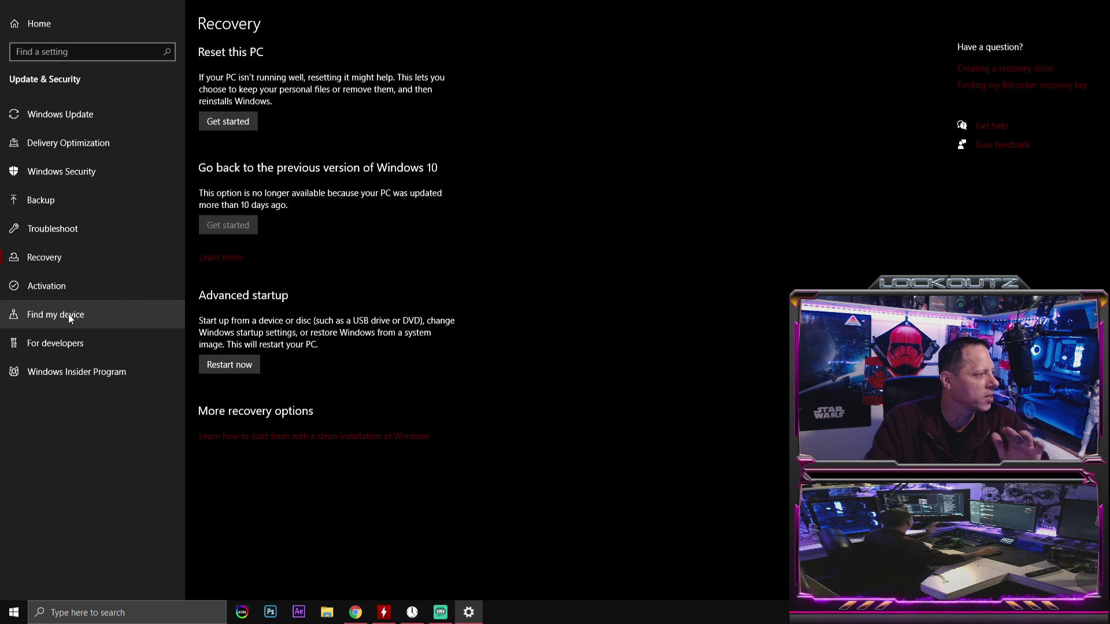
- Close Settings, refresh the desktop, and launch Task Manager from the taskbar menu
key(alt+F4)
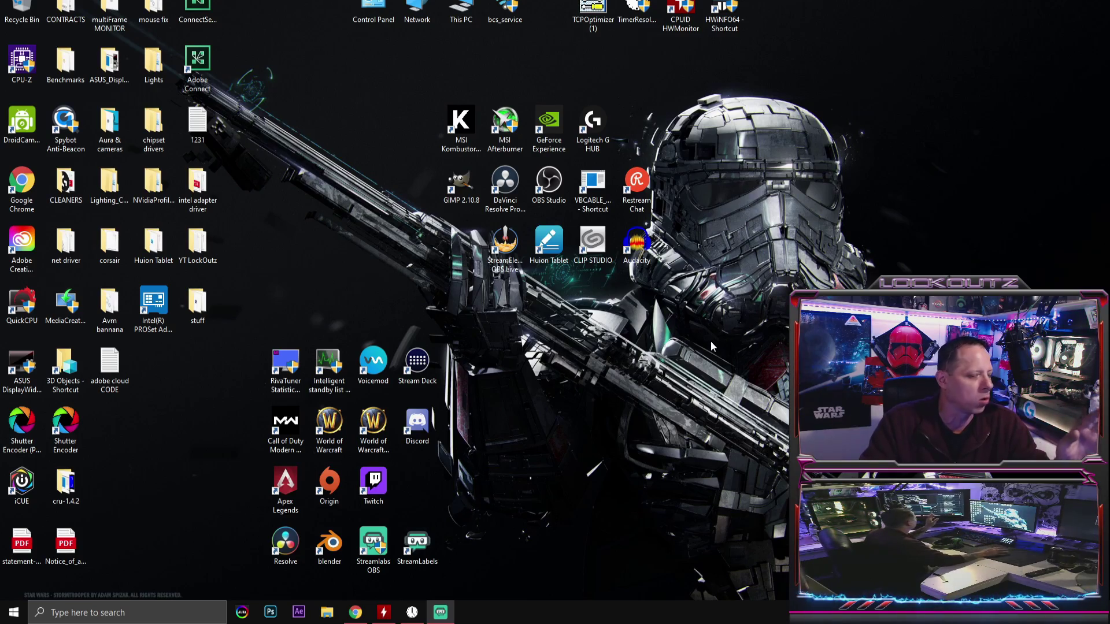
right_click(607, 348)
click(520, 377)
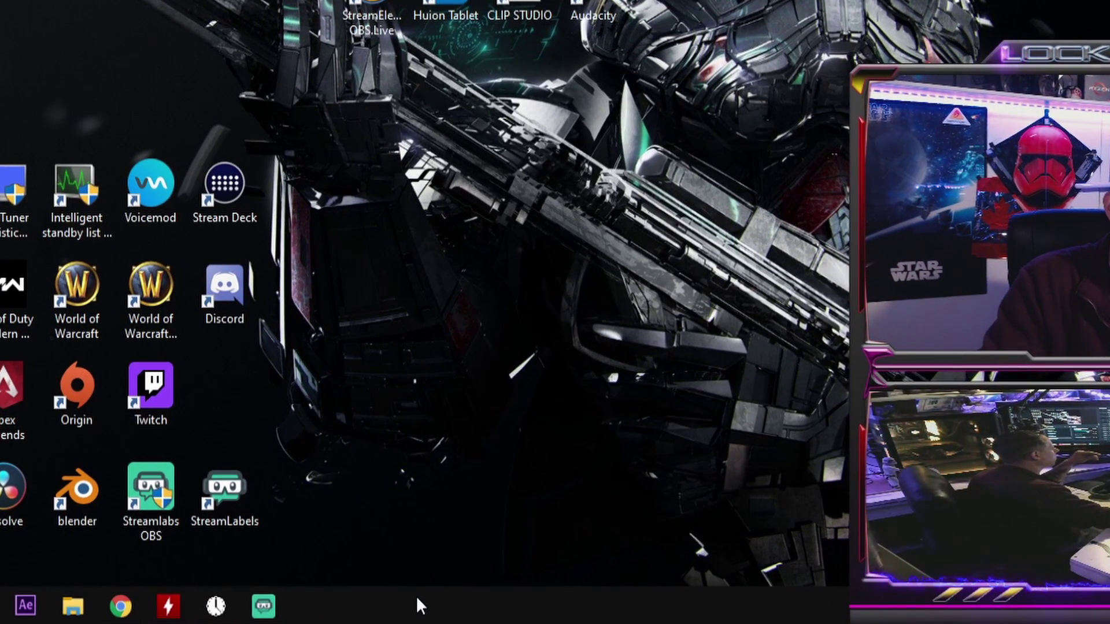
right_click(416, 600)
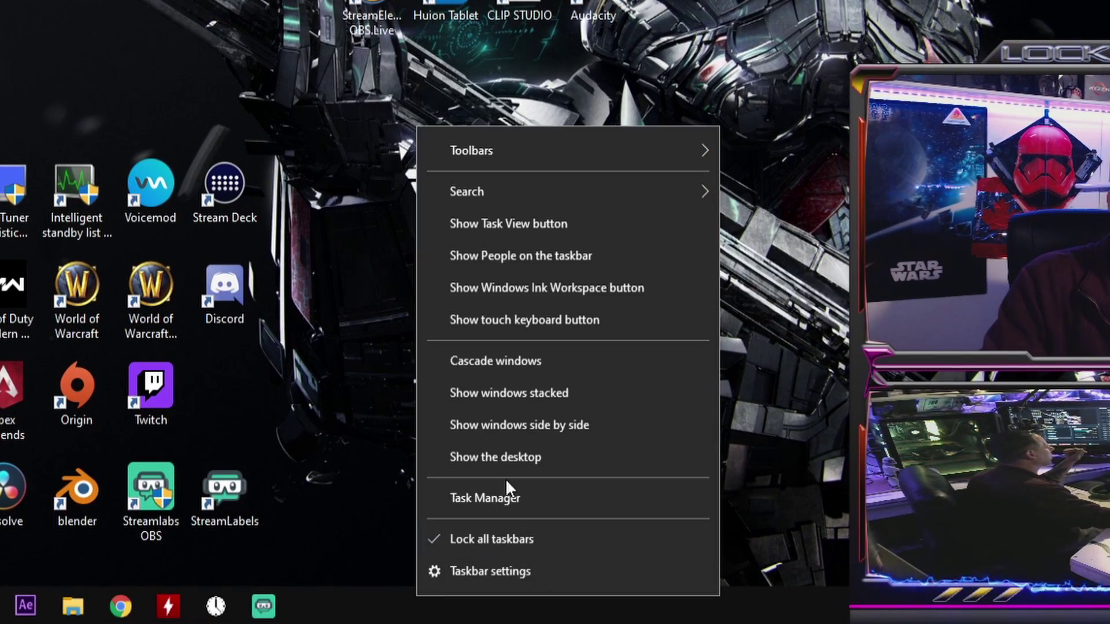
click(494, 492)
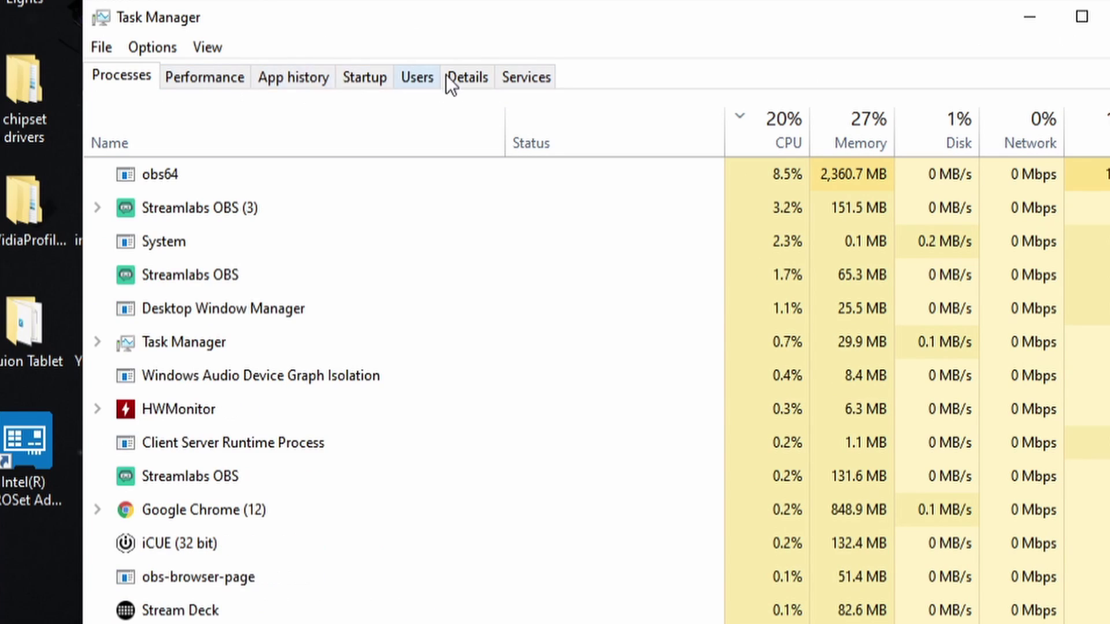
- Review Task Manager's startup apps, from iCUE, LGHUB and Stream Deck to disabled Discord and CCleaner
click(368, 80)
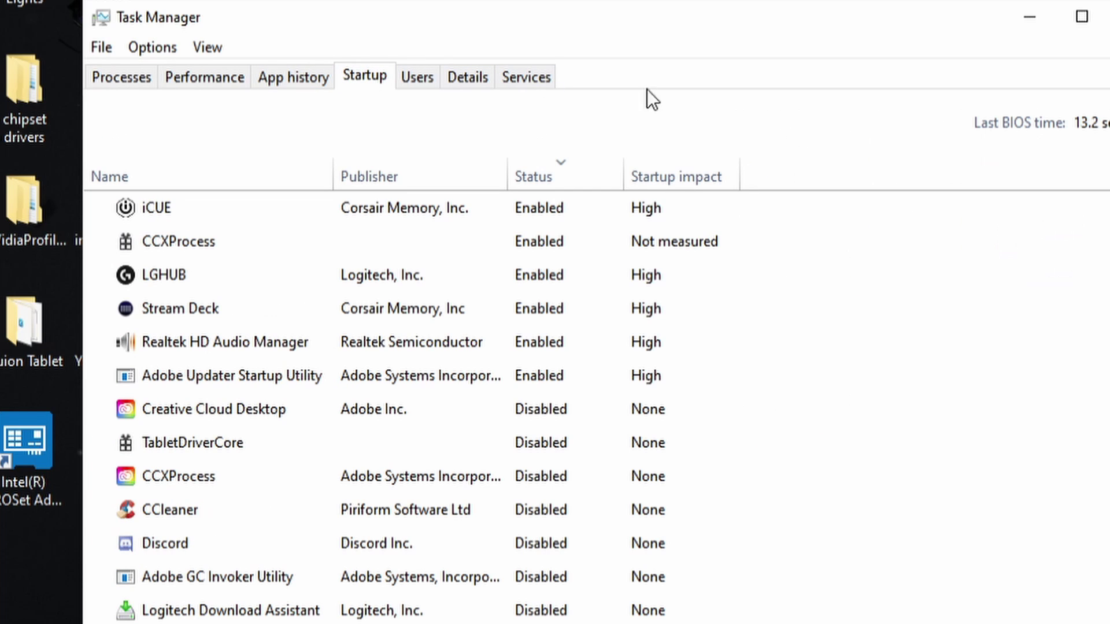
scroll(793, 233, down, 2)
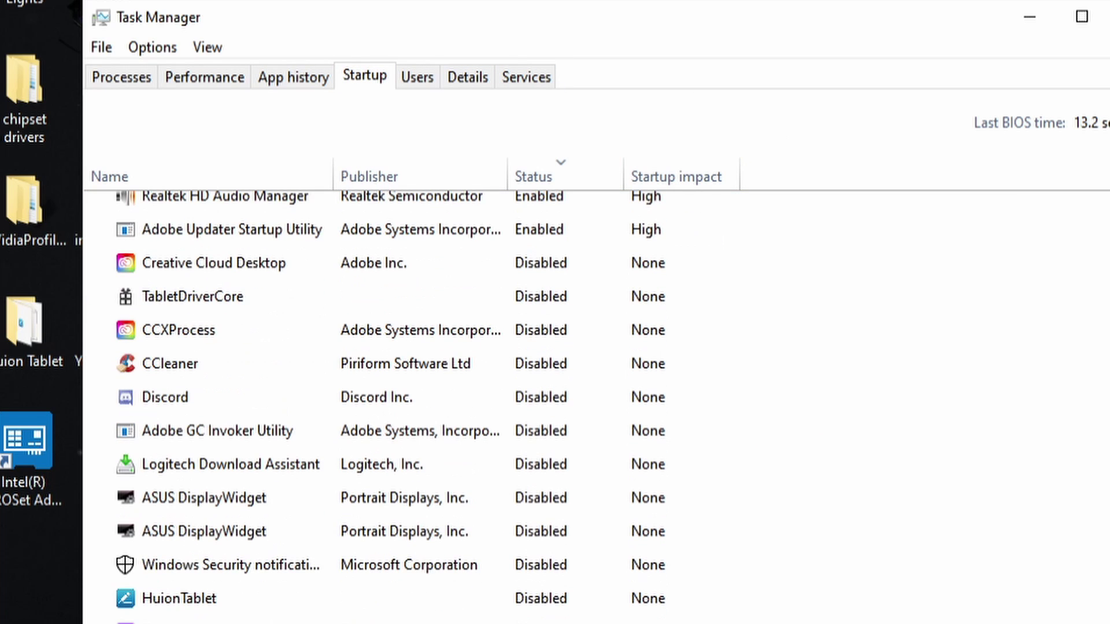
scroll(1036, 260, up, 2)
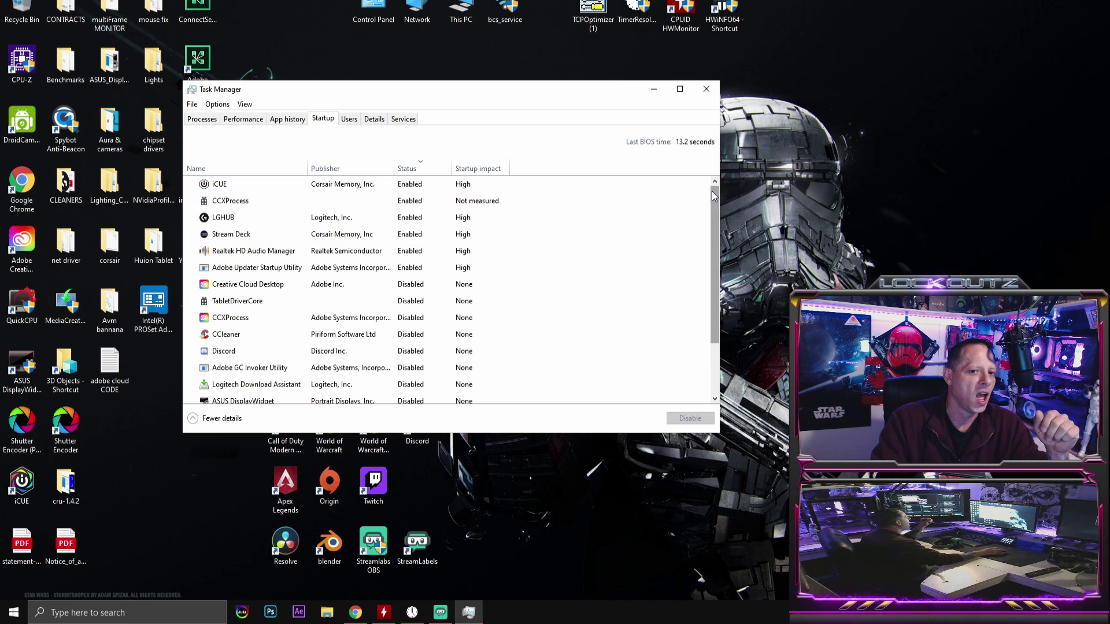
scroll(639, 251, down, 2)
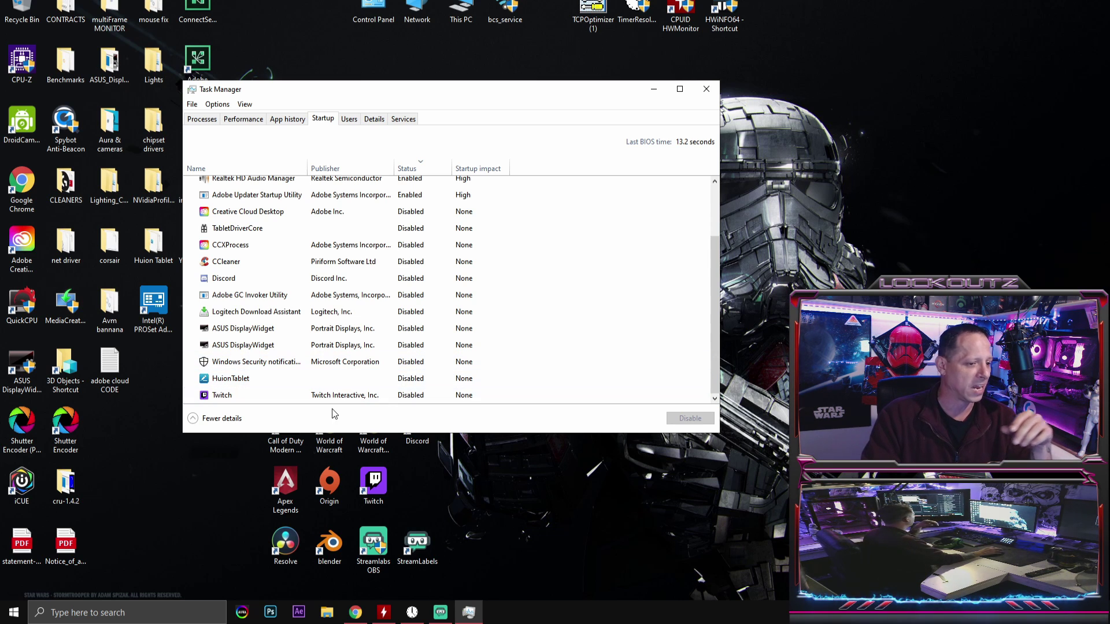
scroll(435, 308, up, 2)
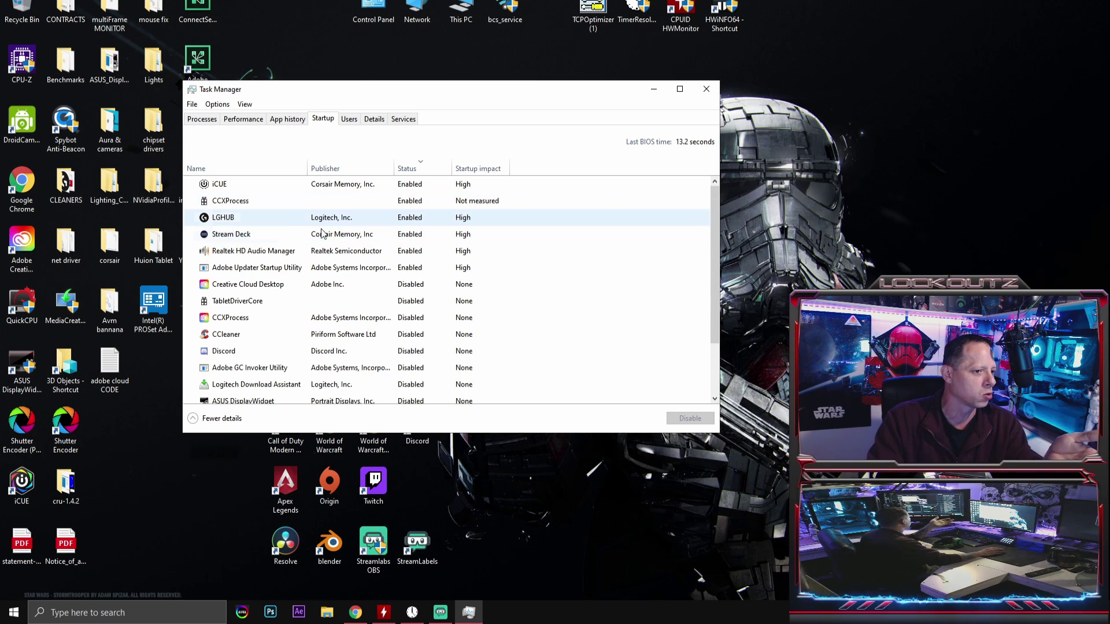
scroll(350, 310, down, 1)
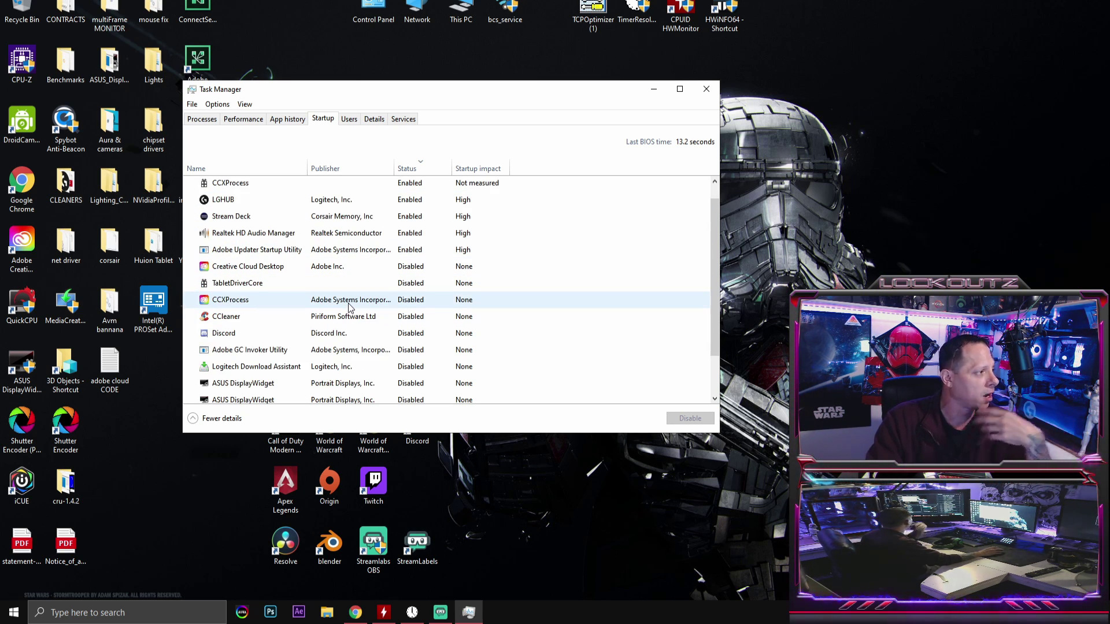
scroll(349, 307, up, 1)
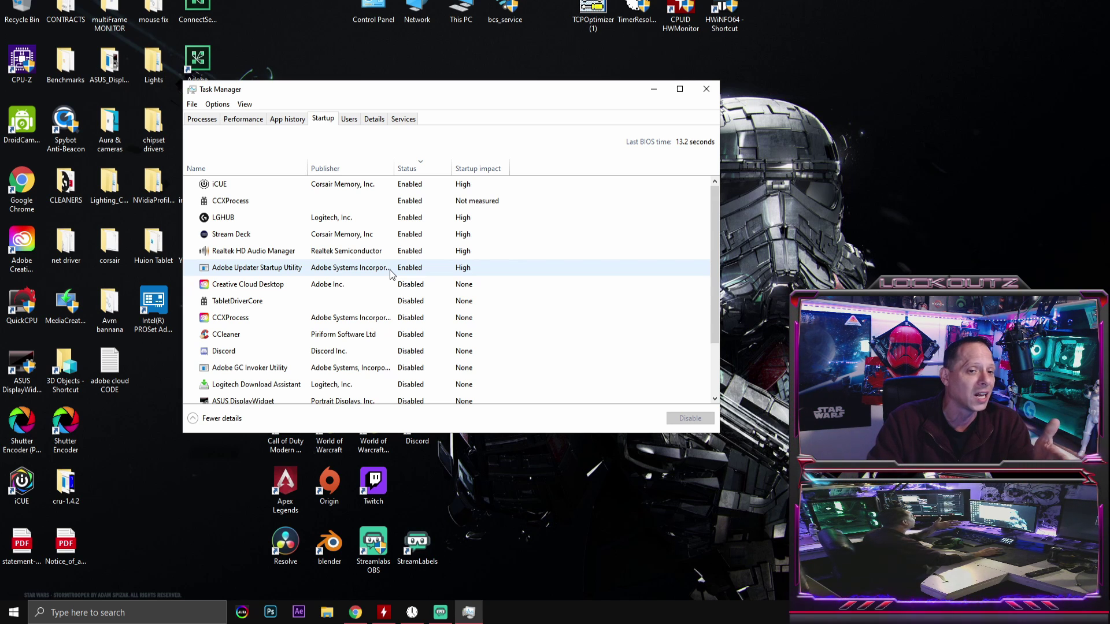
scroll(405, 335, down, 1)
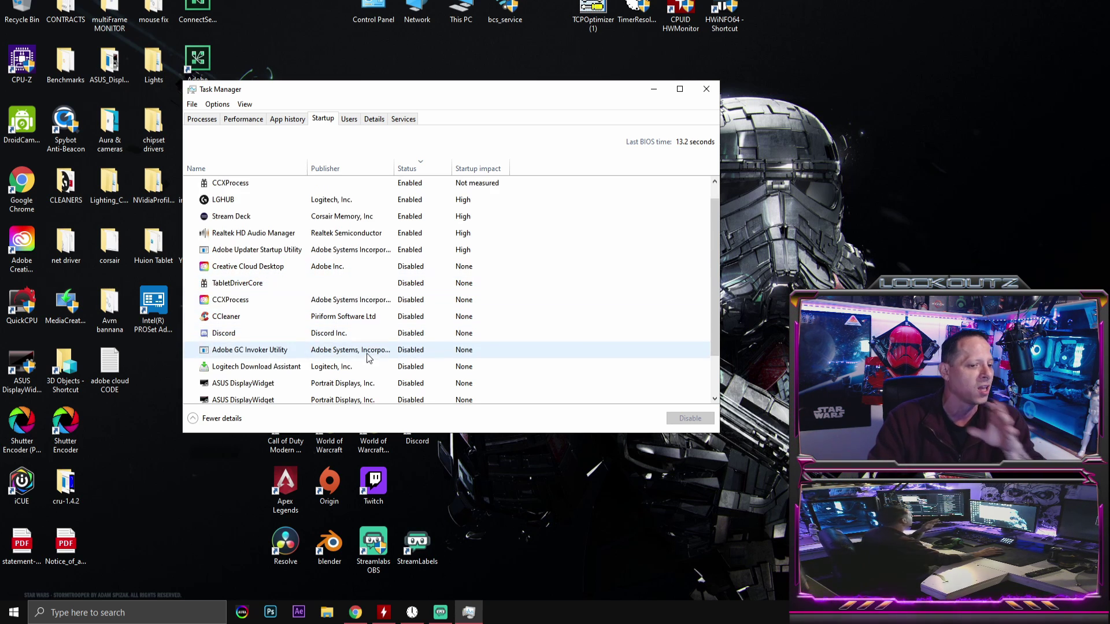
scroll(409, 335, down, 1)
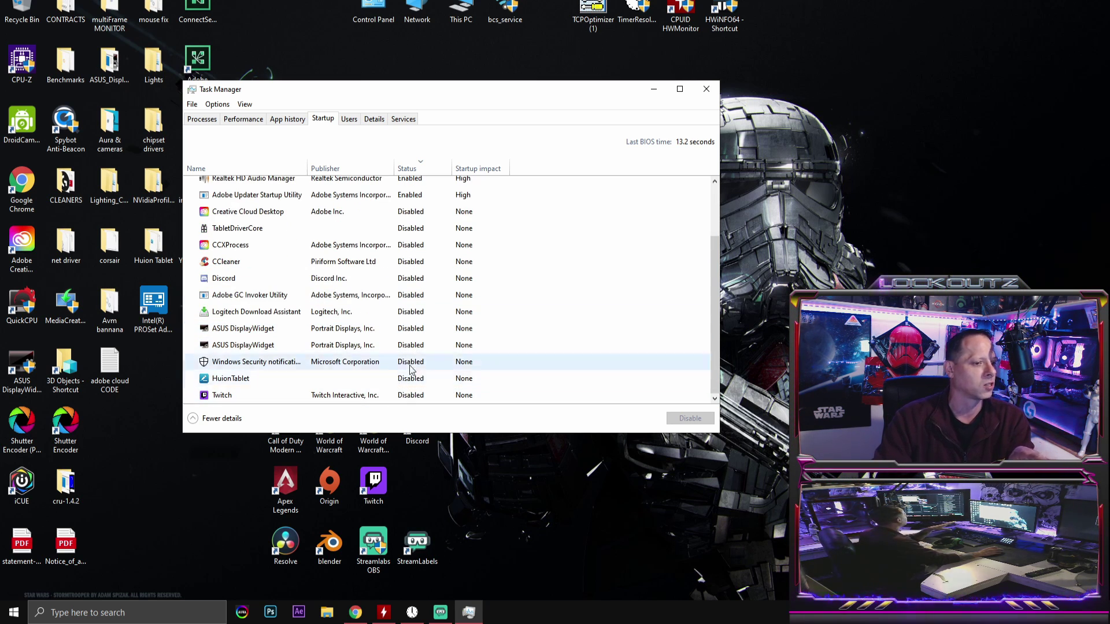
scroll(255, 246, up, 1)
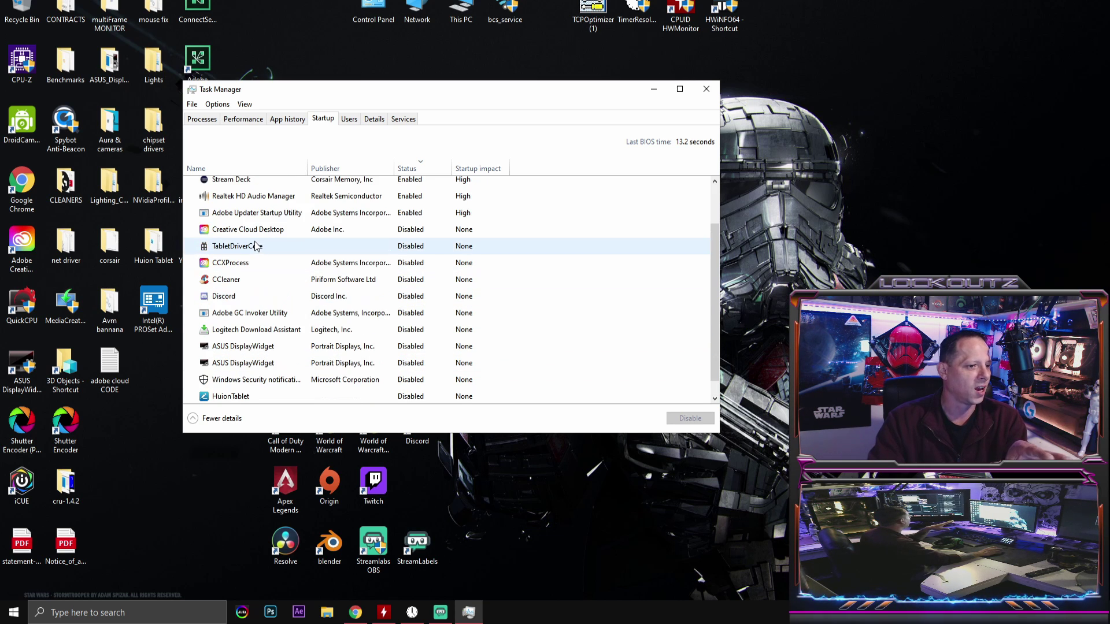
scroll(256, 265, up, 1)
scroll(258, 266, up, 1)
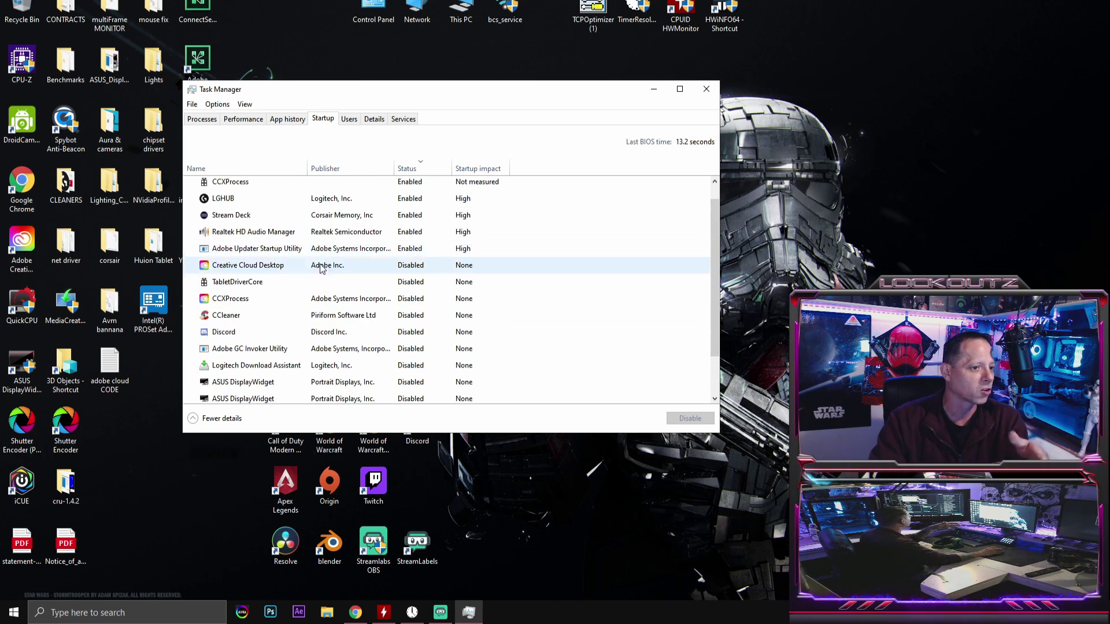
scroll(270, 254, up, 1)
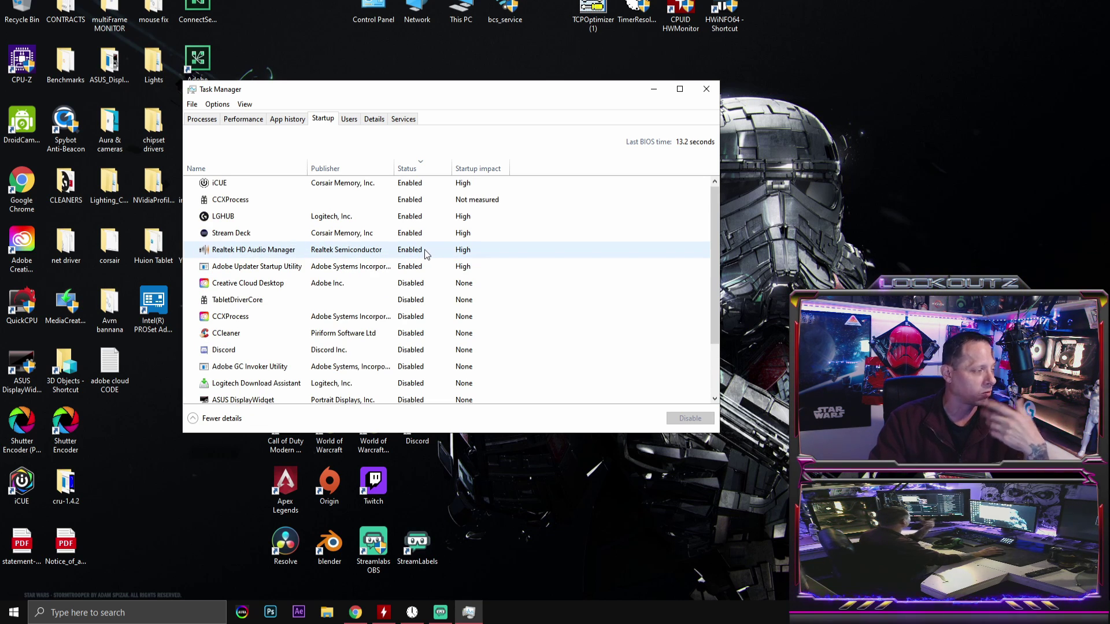
scroll(426, 257, up, 1)
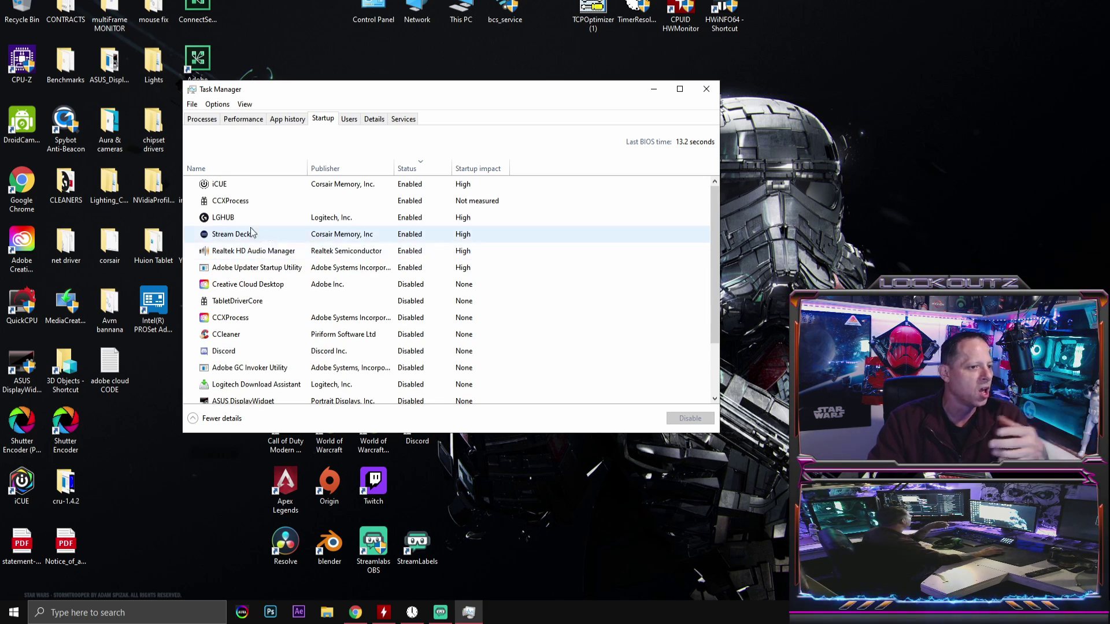